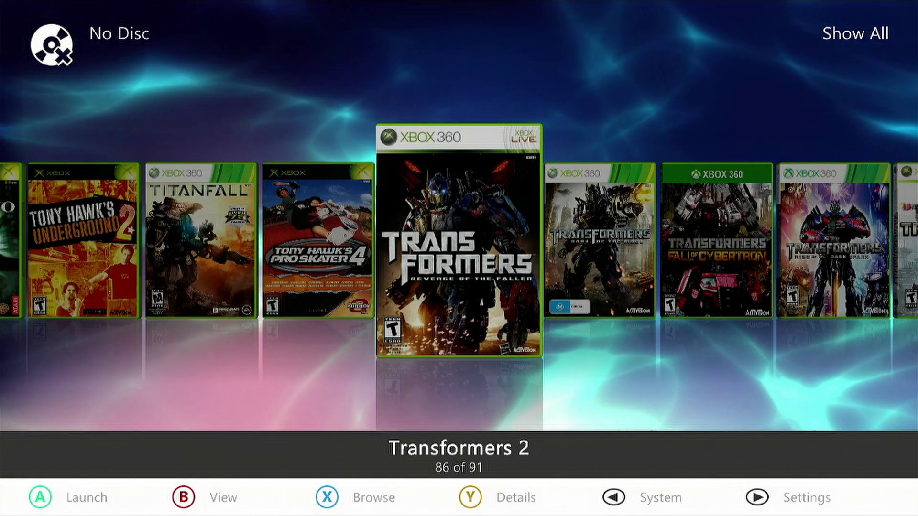
Step: Launch the Homebrew Store script from the system tools
key("Escape")
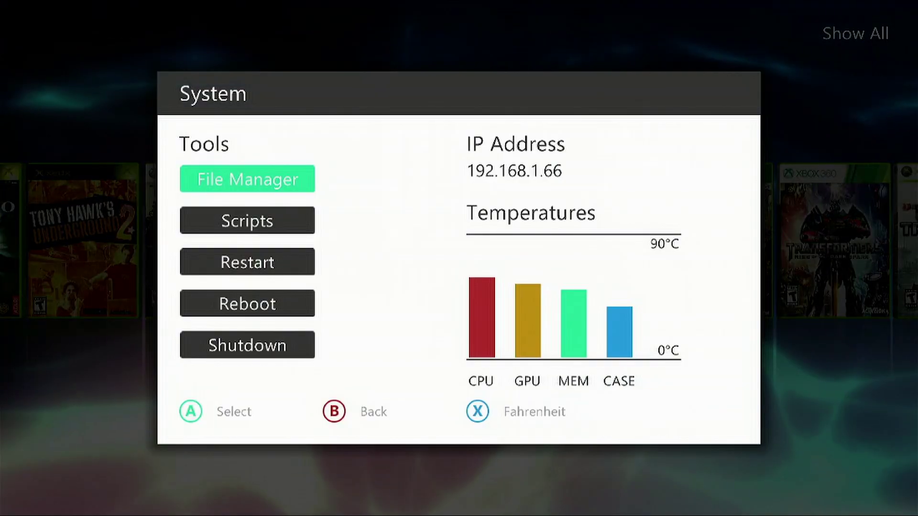
key("Down")
key("Return")
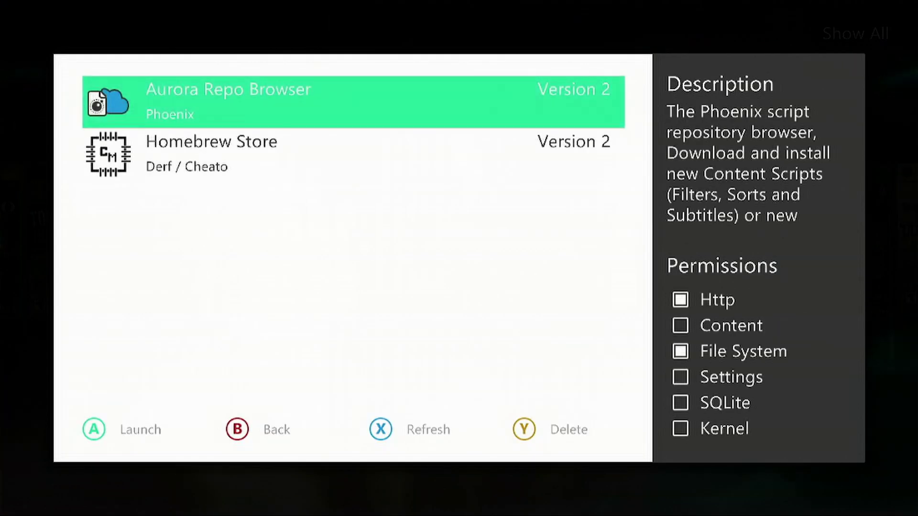
key("Down")
key("Return")
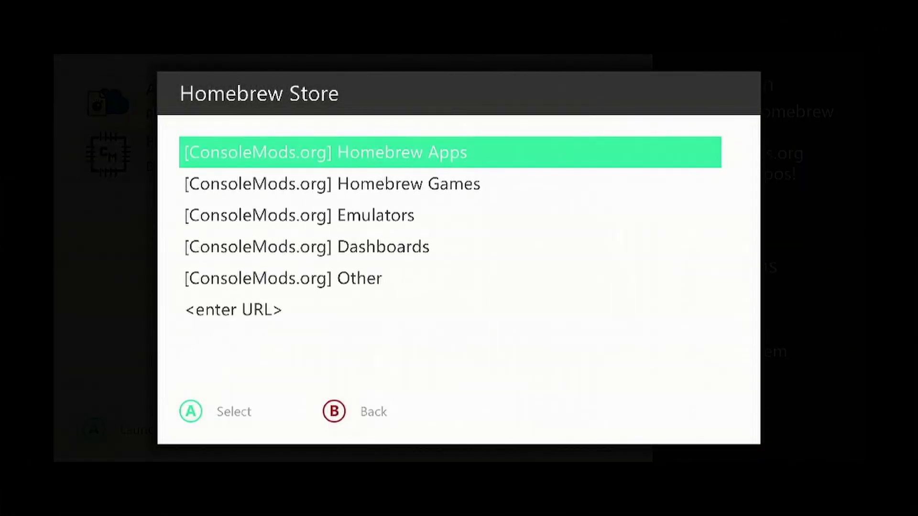
Step: Open the ConsoleMods.org Emulators category in the Homebrew Store
key("Down")
key("Down")
key("Return")
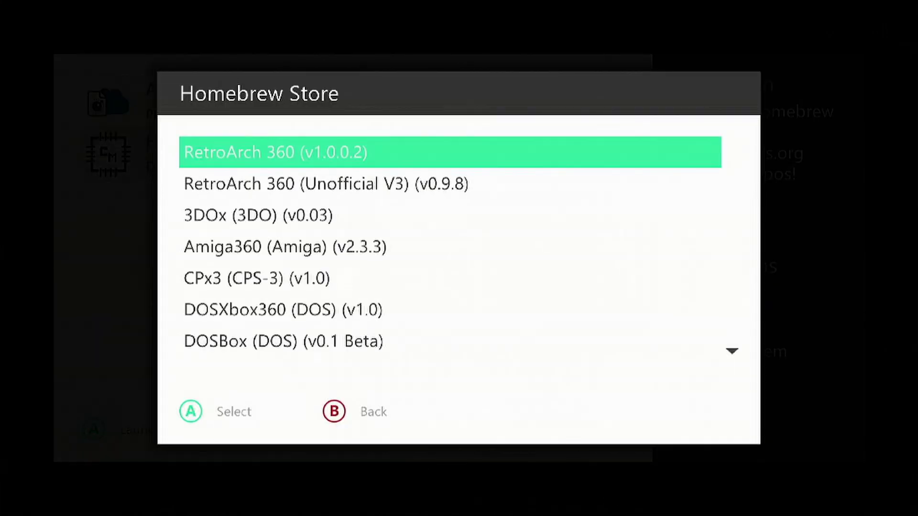
Step: Pick MAME 0.72 (MAME) (vRelease 11) from the emulator list and confirm its installation
key("Down")
key("Down")
key("Down")
key("Down")
key("Down")
key("Down")
key("Down")
key("Down")
key("Down")
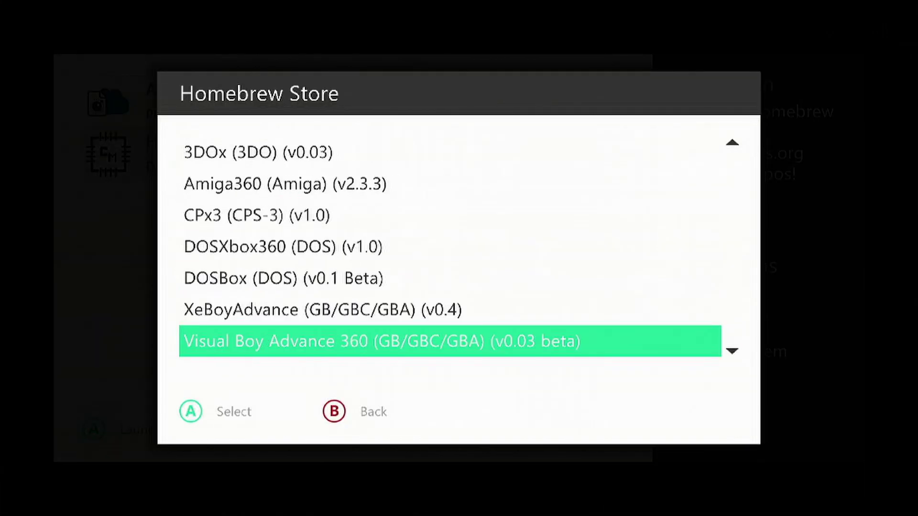
key("Down")
key("Down")
key("Up")
key("Up")
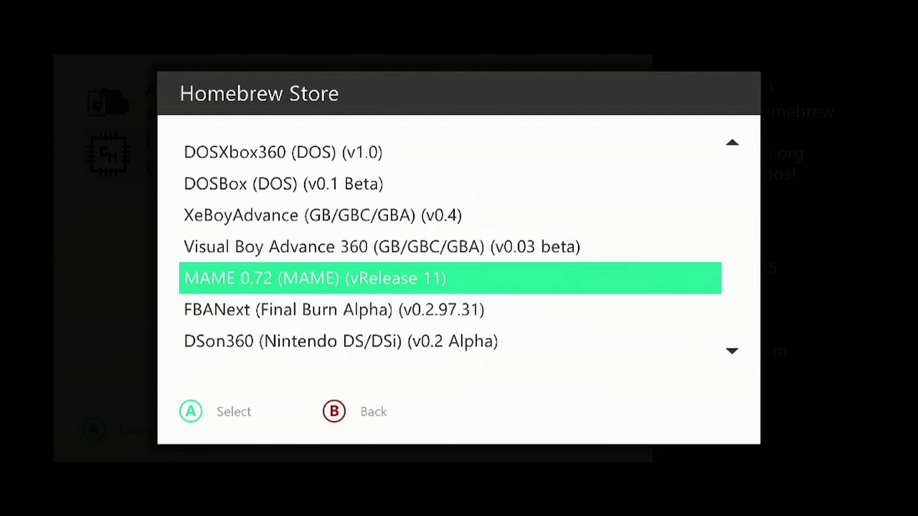
key("Return")
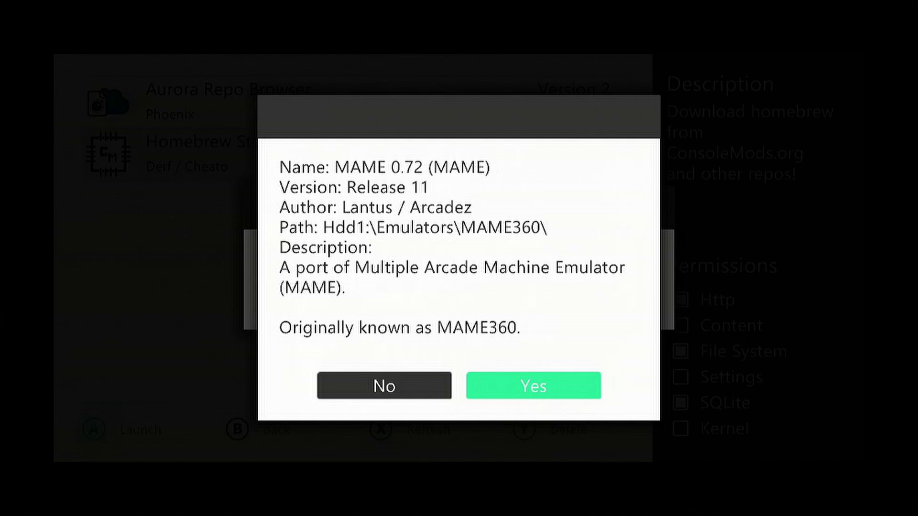
key("Left")
key("Right")
key("Return")
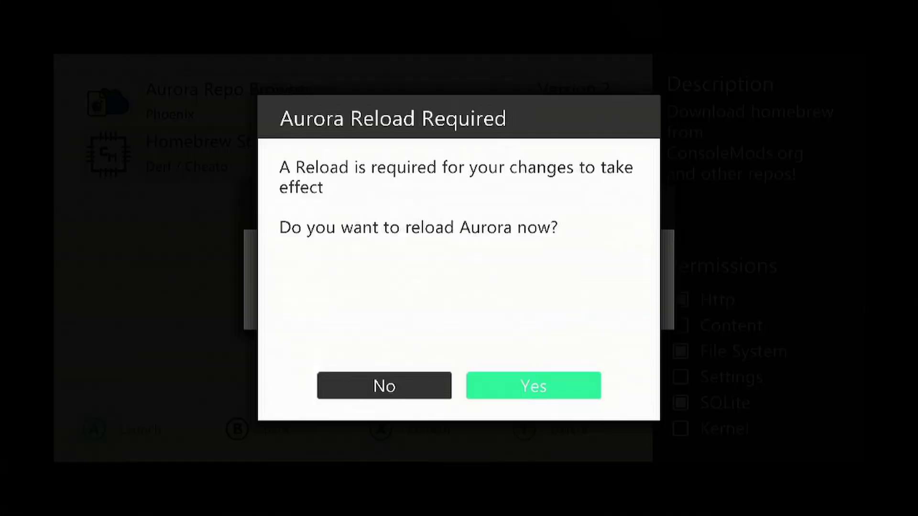
Step: Decline the immediate Aurora reload and return to the game library
key("Left")
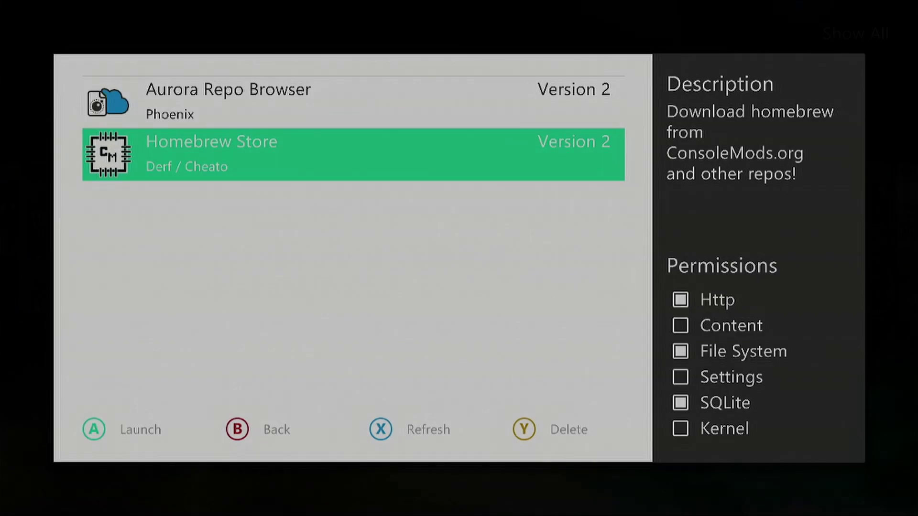
key("Escape")
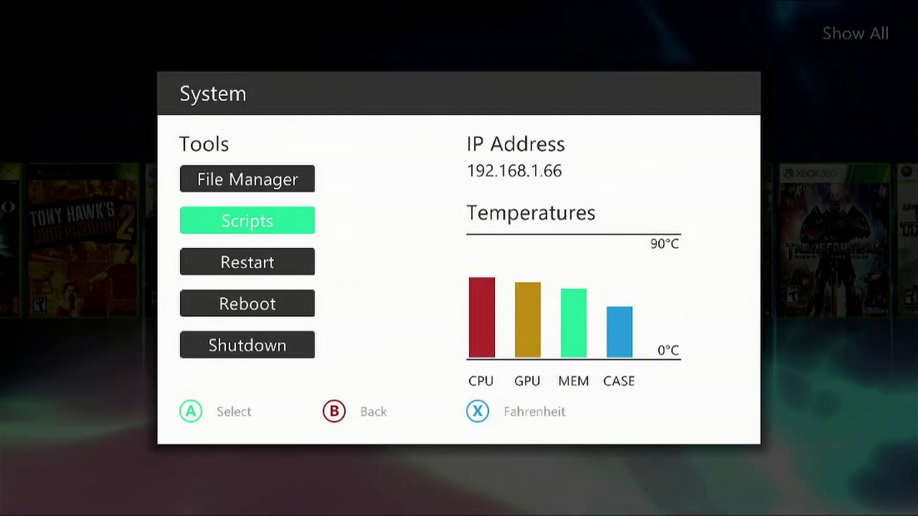
key("Escape")
key("BackSpace")
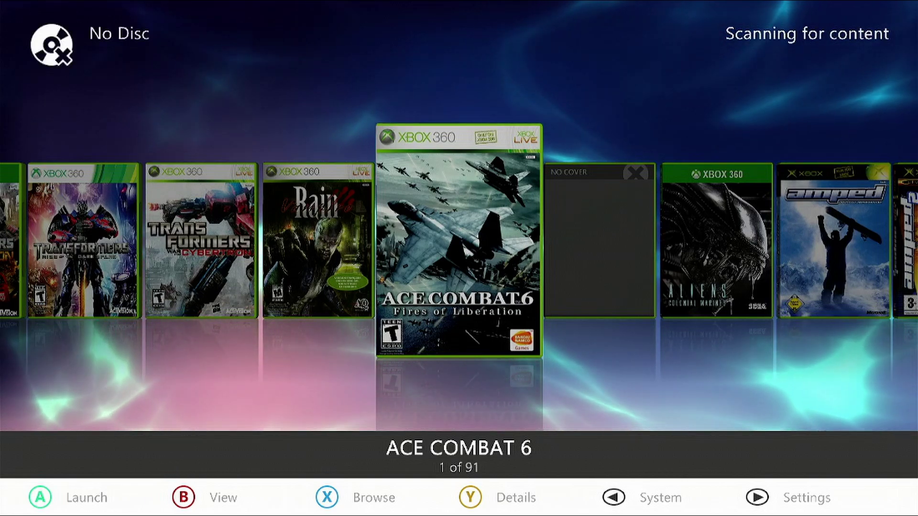
Step: Find the mame_0.72 release11 entry in the game library
key("Left")
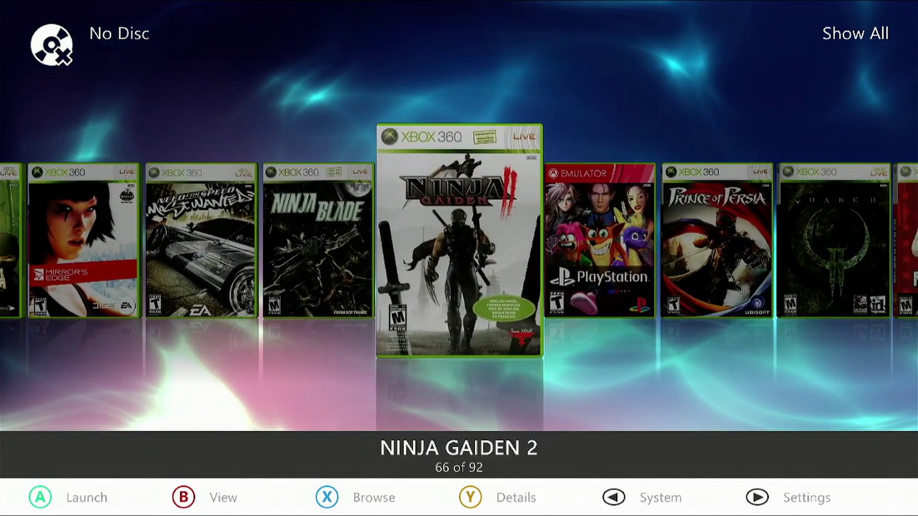
key("Left")
key("Left")
key("Left")
key("Left")
key("Left")
key("Left")
key("Left")
key("Left")
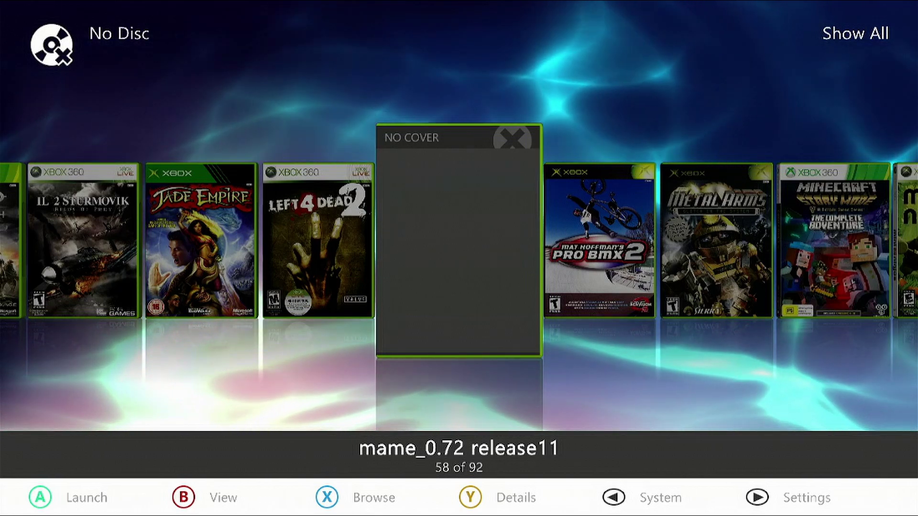
Step: Try to download a cover for mame_0.72 release11 from its details, and return to the library
key("y")
key("Down")
key("Down")
key("Down")
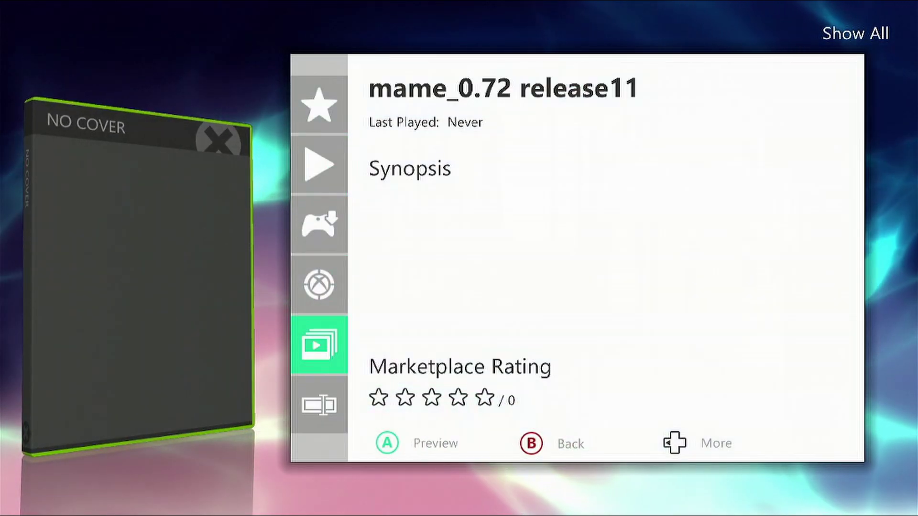
key("Right")
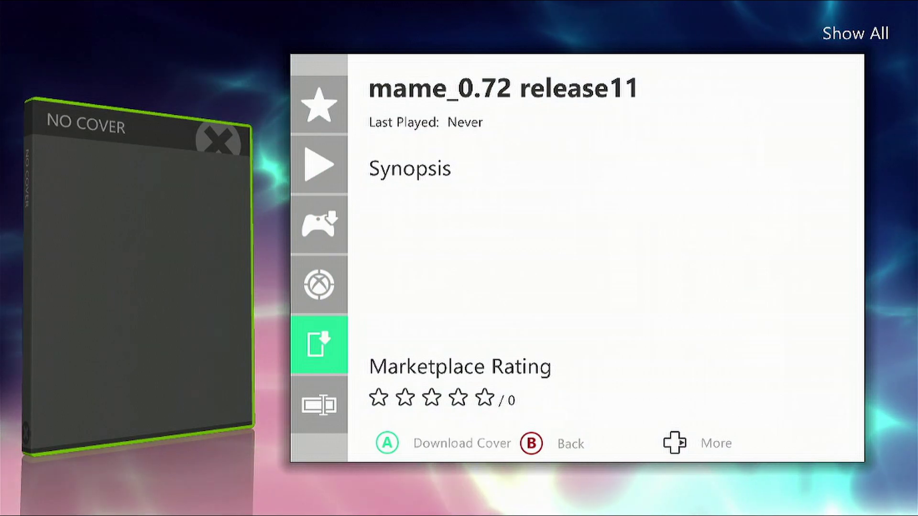
key("Return")
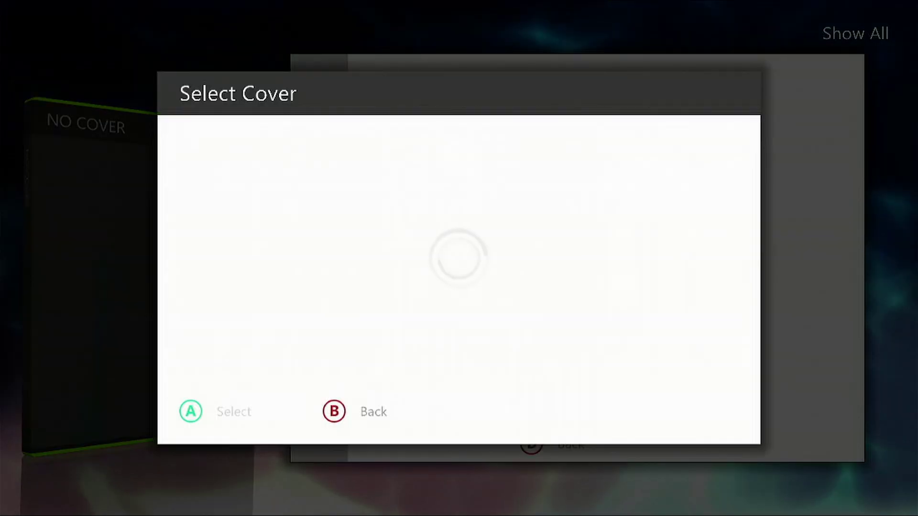
key("Escape")
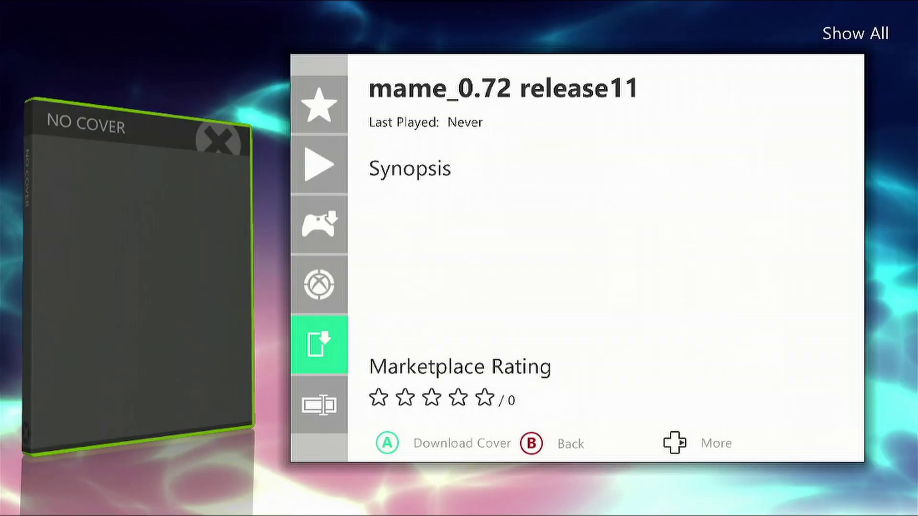
key("Escape")
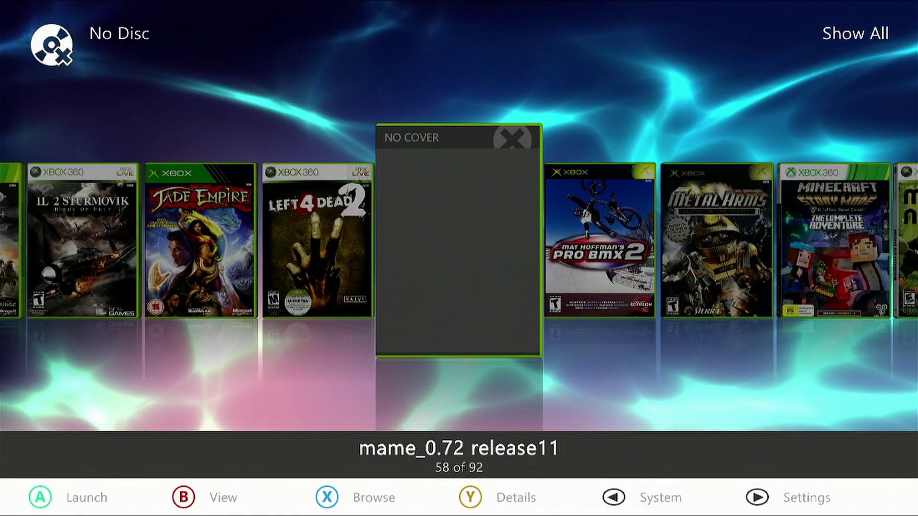
Step: Start renaming the mame_0.72 release11 entry and clear its entire existing title
key("y")
key("Down")
key("Down")
key("Down")
key("Down")
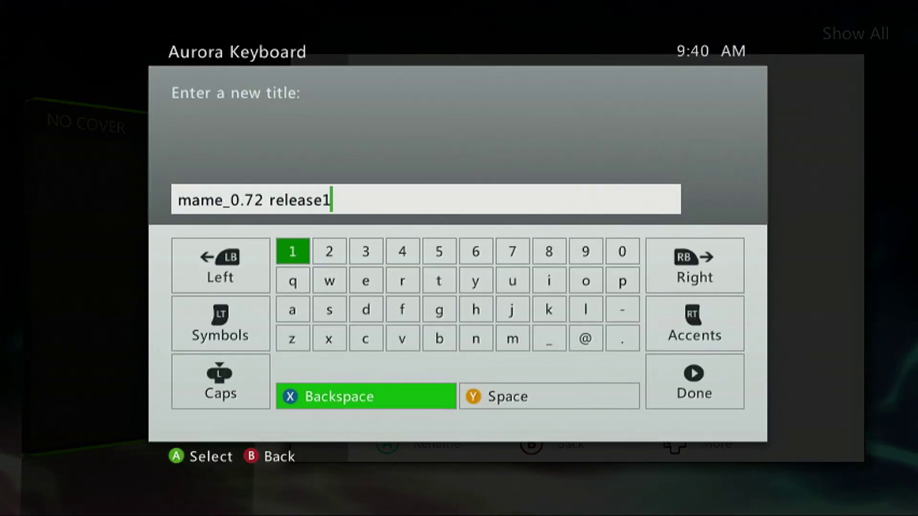
key("BackSpace")
key("BackSpace")
key("BackSpace")
key("BackSpace")
key("BackSpace")
key("BackSpace")
key("BackSpace")
key("BackSpace")
key("BackSpace")
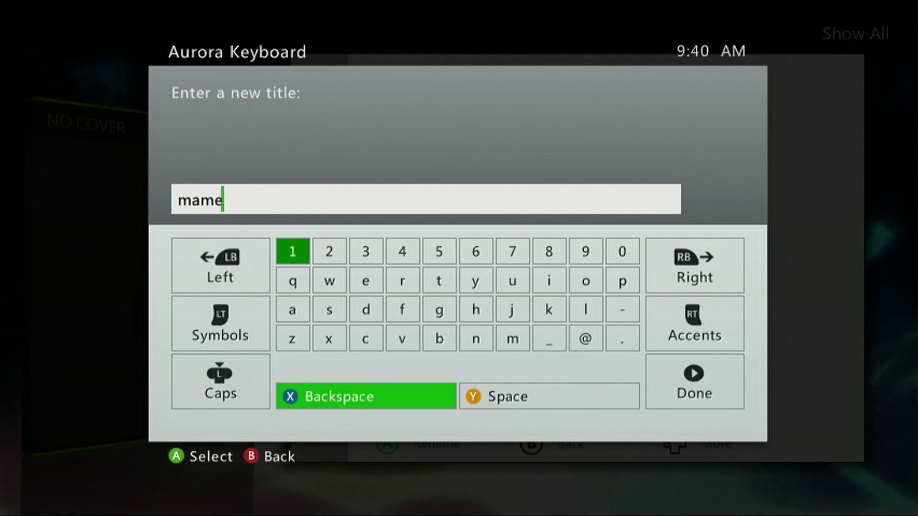
key("BackSpace")
key("BackSpace")
key("BackSpace")
key("BackSpace")
Step: Enter Mame as the entry's new title and confirm the rename
key("Down")
key("Right")
key("Right")
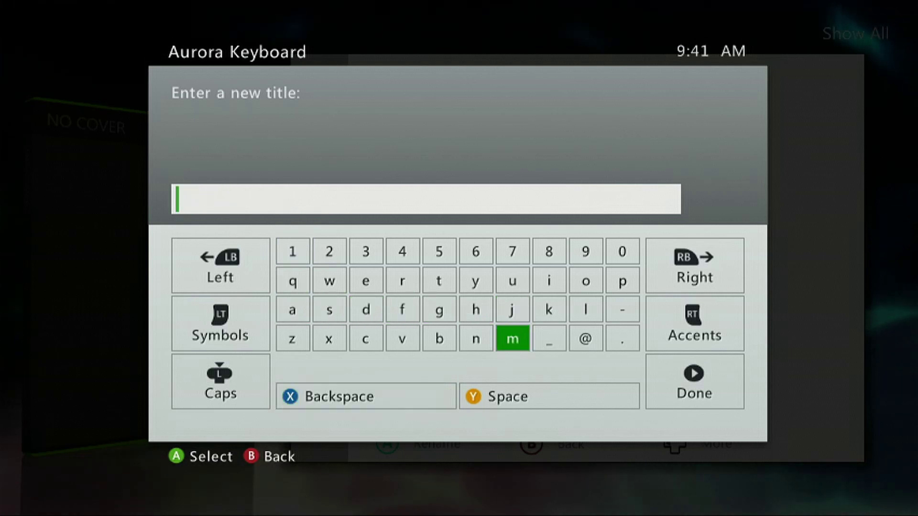
key("Caps_Lock")
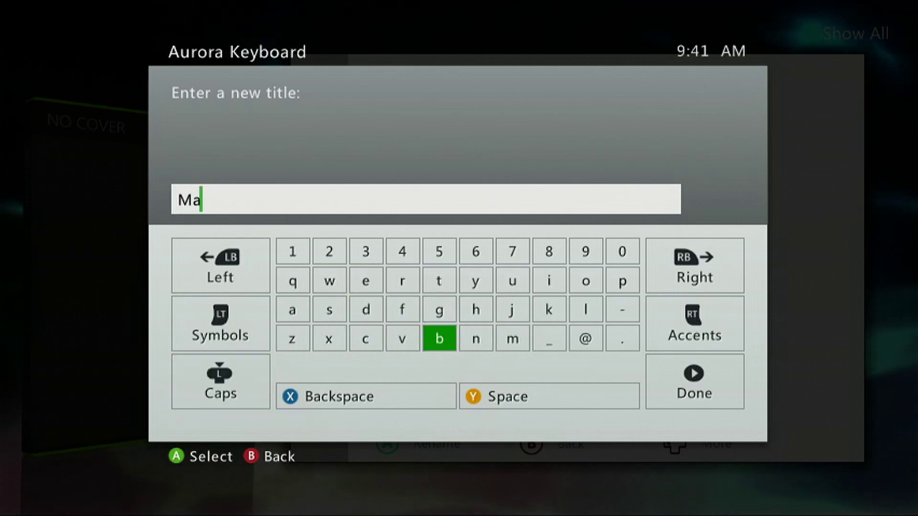
key("Down")
key("Right")
key("Up")
key("Left")
key("Left")
key("Left")
key("Down")
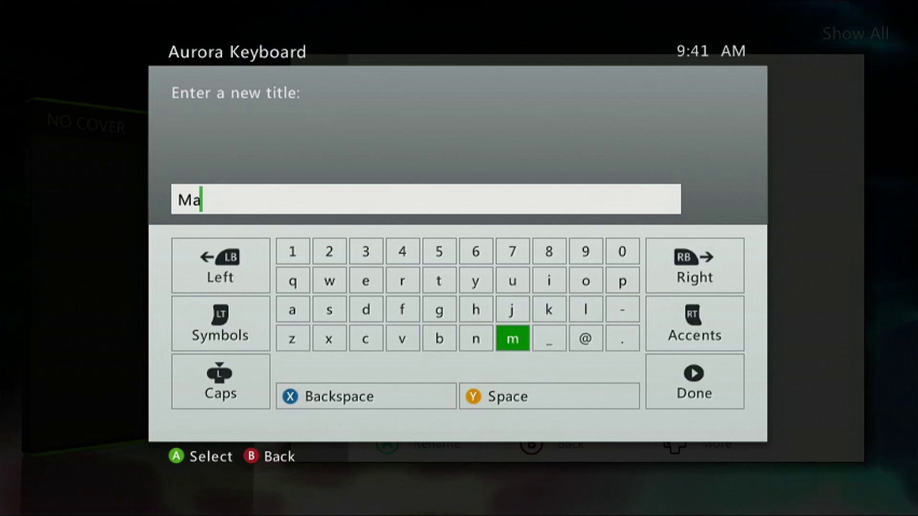
key("Left")
key("Left")
key("Left")
key("Left")
key("Left")
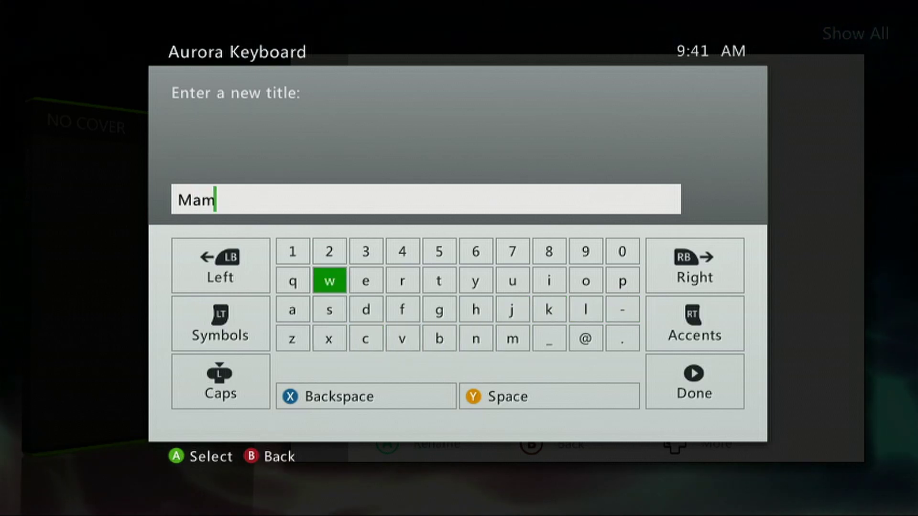
key("Return")
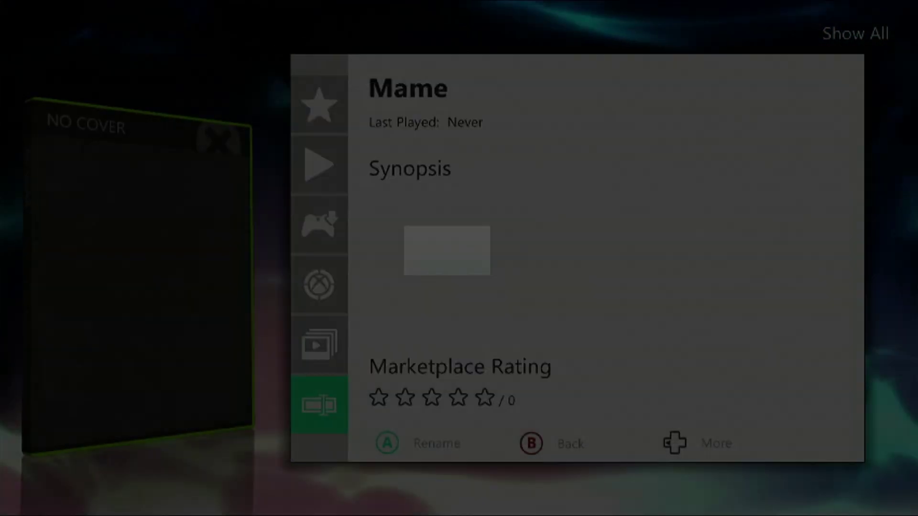
Step: Download Cover #23589 for the Mame entry and close its details
key("Right")
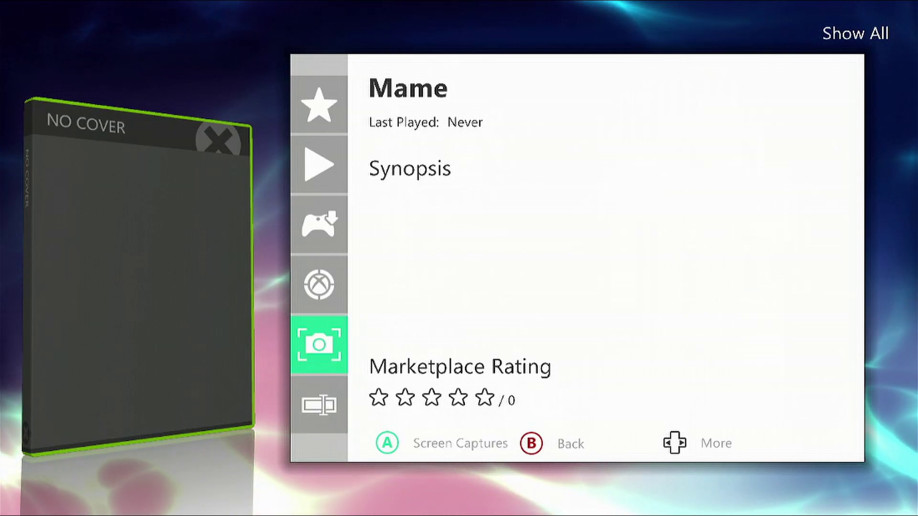
key("Right")
key("Return")
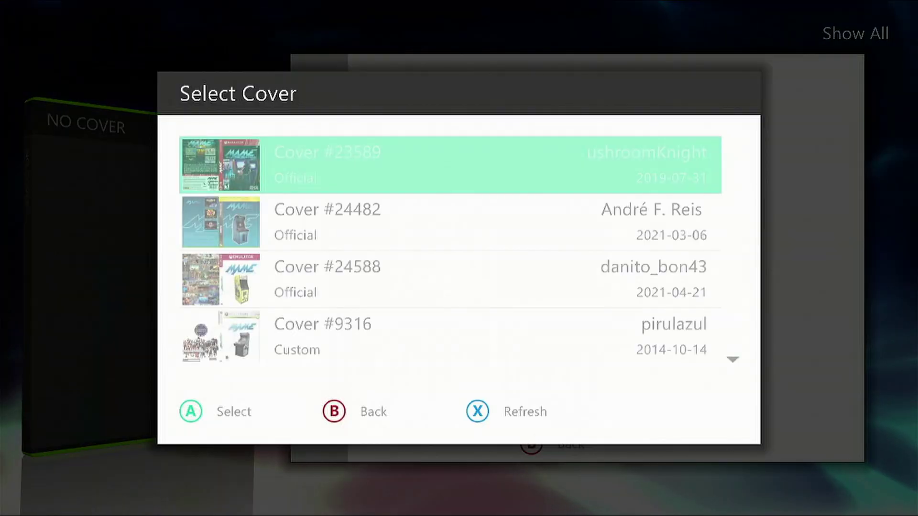
key("Return")
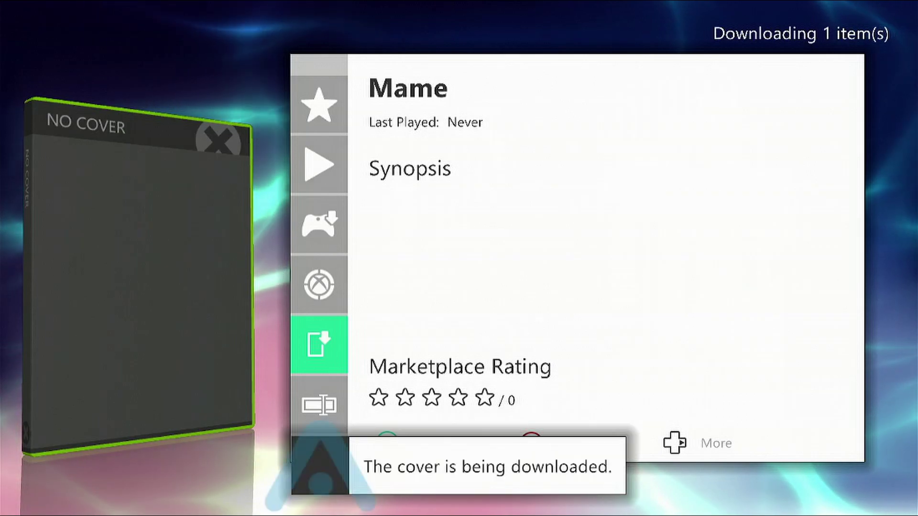
key("Escape")
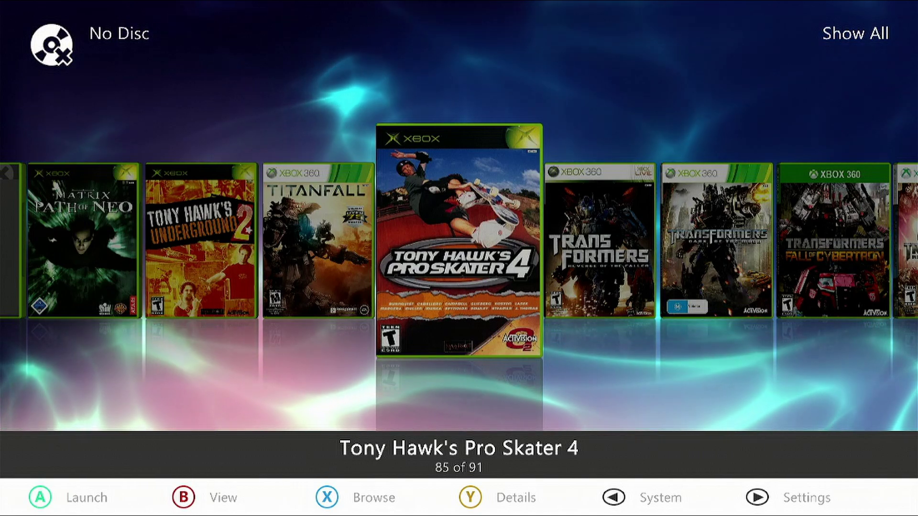
Step: Open the console's System Settings from the Xbox Guide
key("Return")
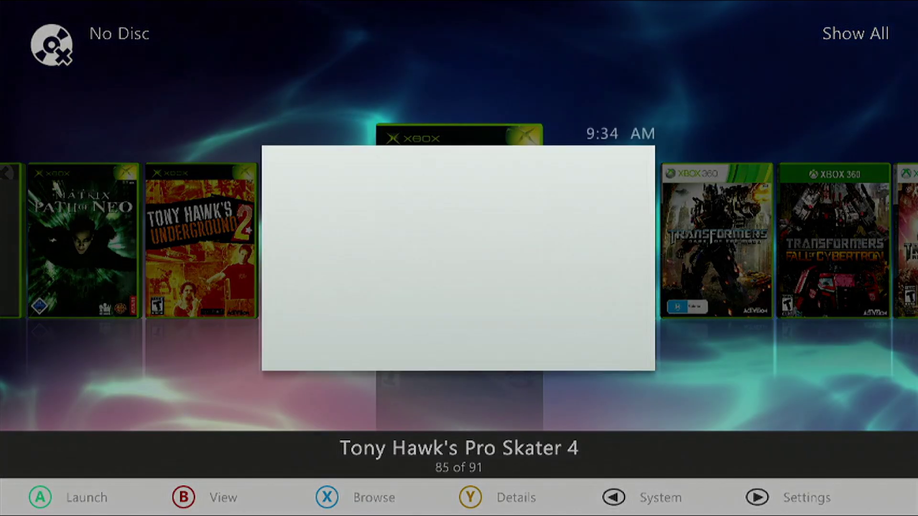
key("Right")
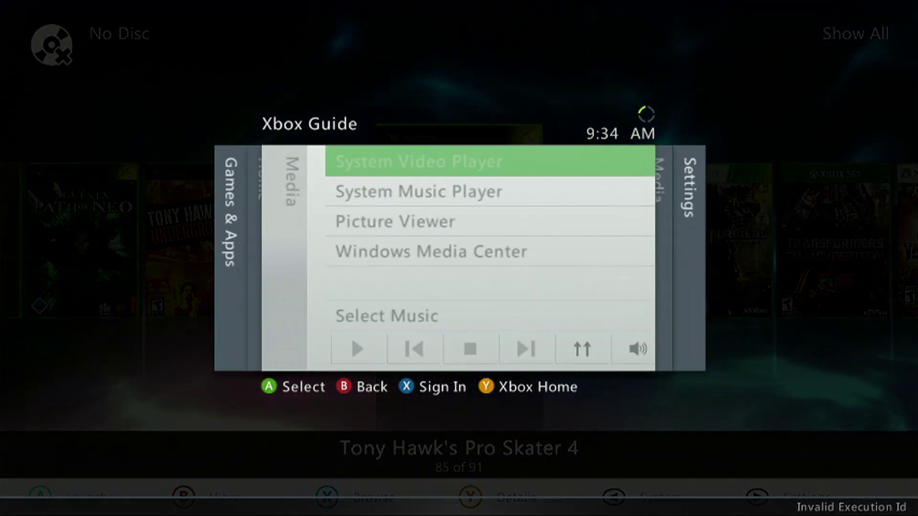
key("Right")
key("Down")
key("Down")
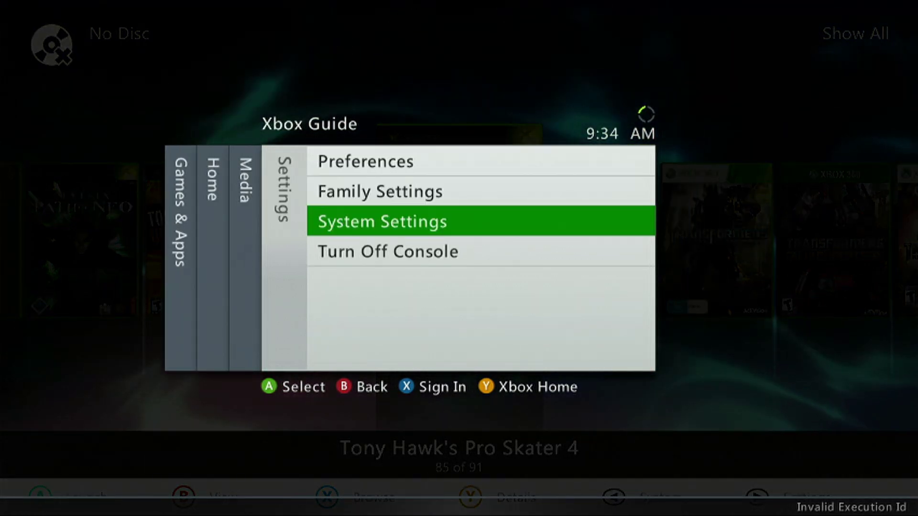
key("Return")
Step: Open the console's storage devices and highlight the USB Storage Device
key("Up")
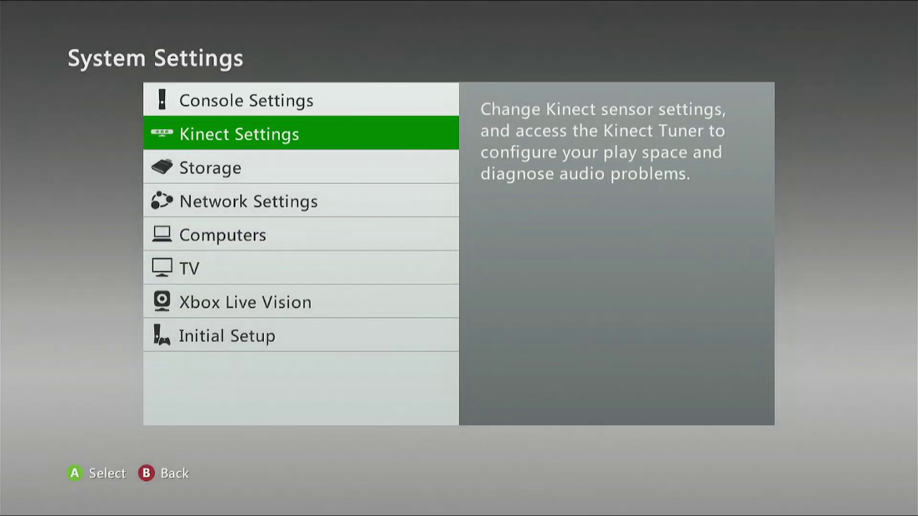
key("Down")
key("Return")
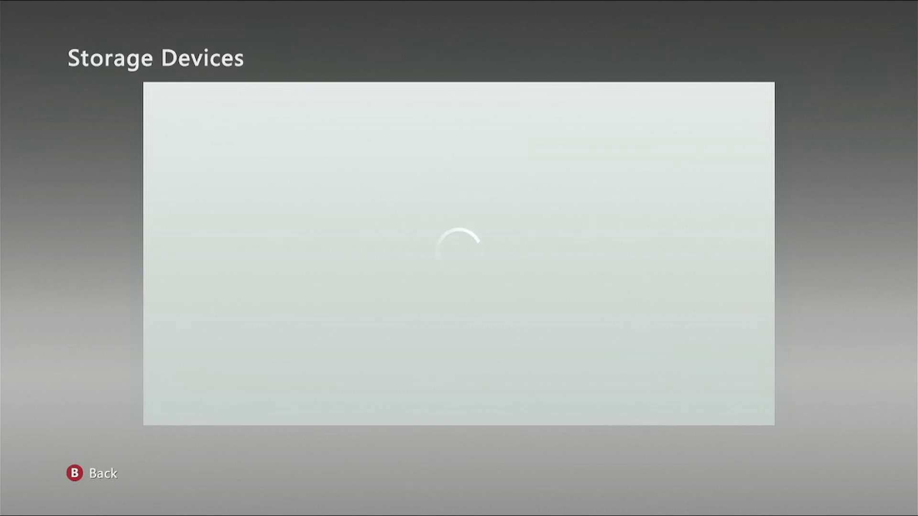
key("Down")
key("Down")
key("Down")
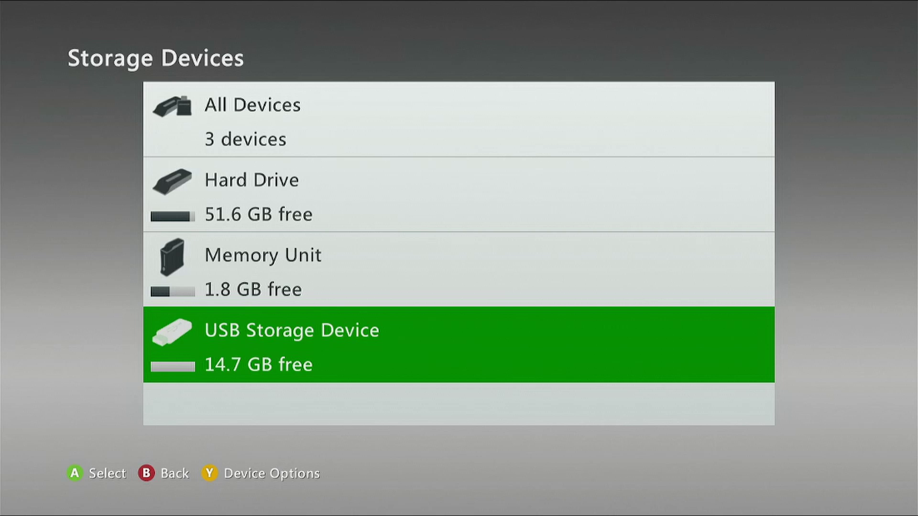
Step: Leave the console's storage screen, switch to File Explorer on the PC and create a folder named Roms on USB Drive (K:)
key("Home")
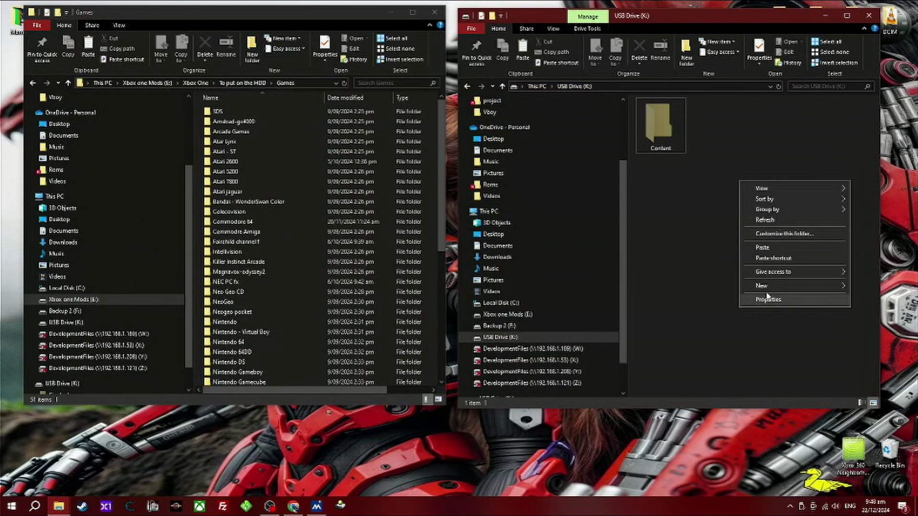
mouse_move(765, 286)
left_click(695, 285)
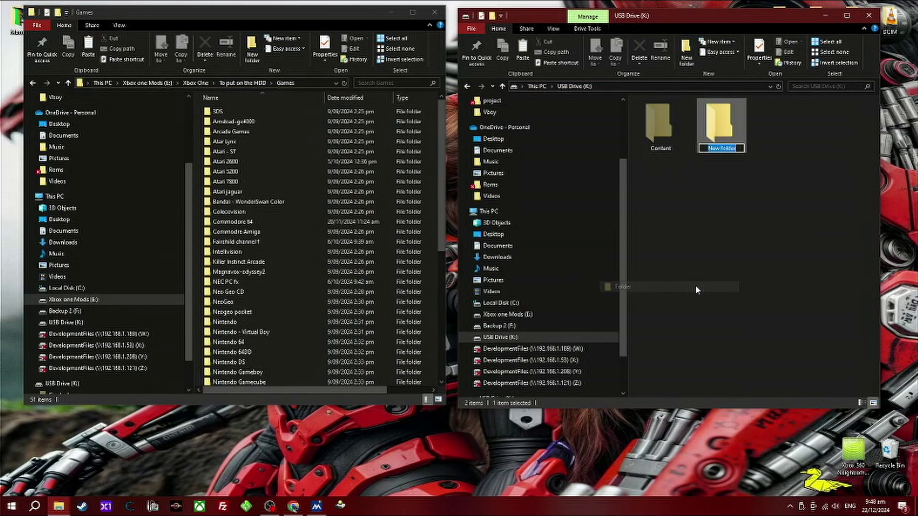
type("Roms")
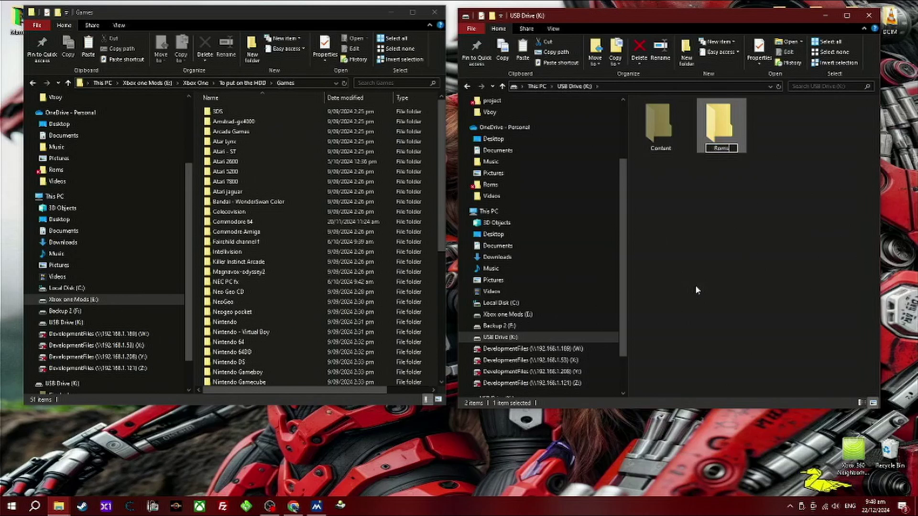
key("Return")
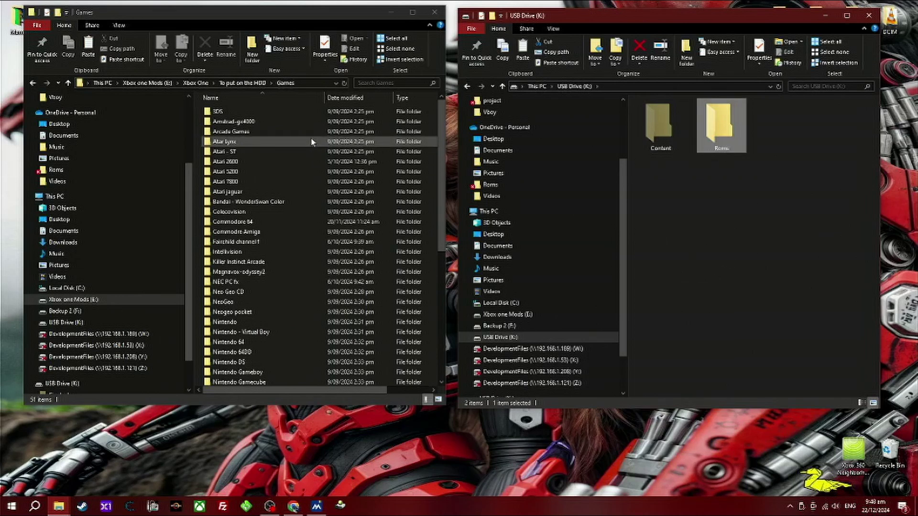
Step: Copy all the zip files from the Arcade Games folder into the Roms folder on the USB drive
double_click(251, 132)
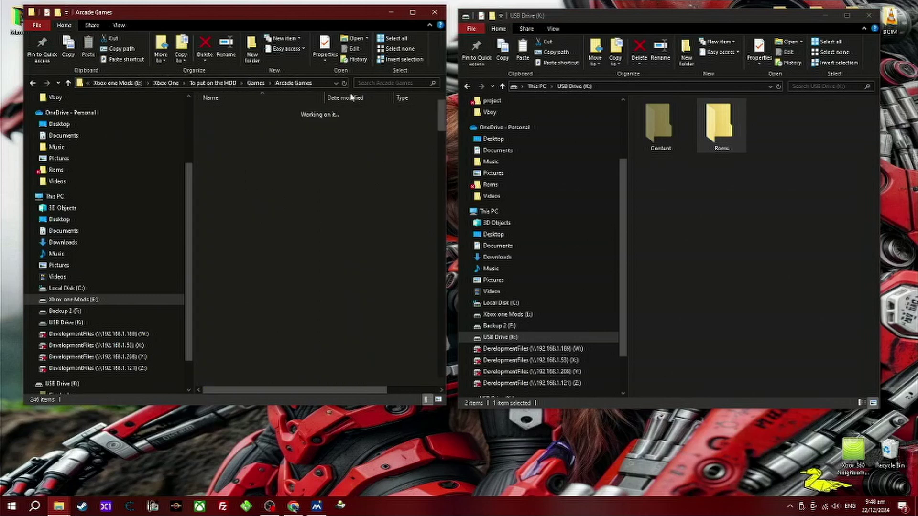
left_click(391, 39)
right_click(345, 126)
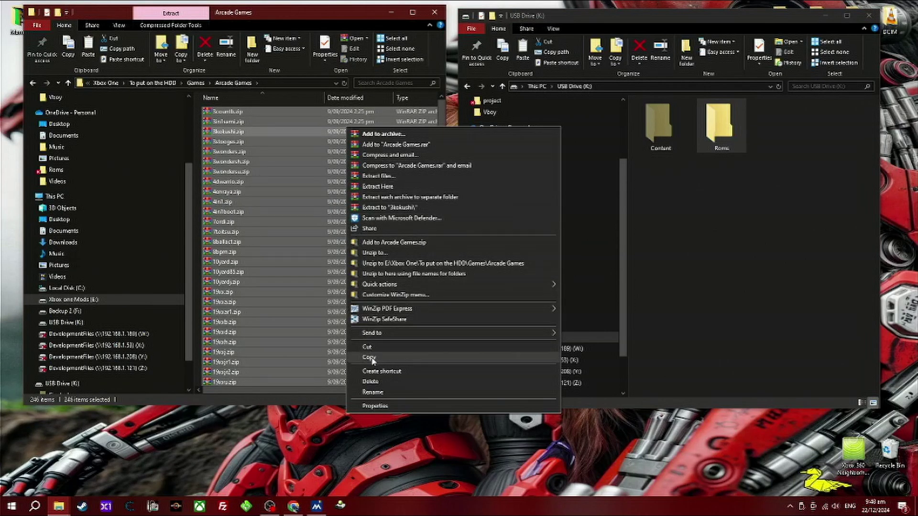
left_click(375, 361)
double_click(743, 136)
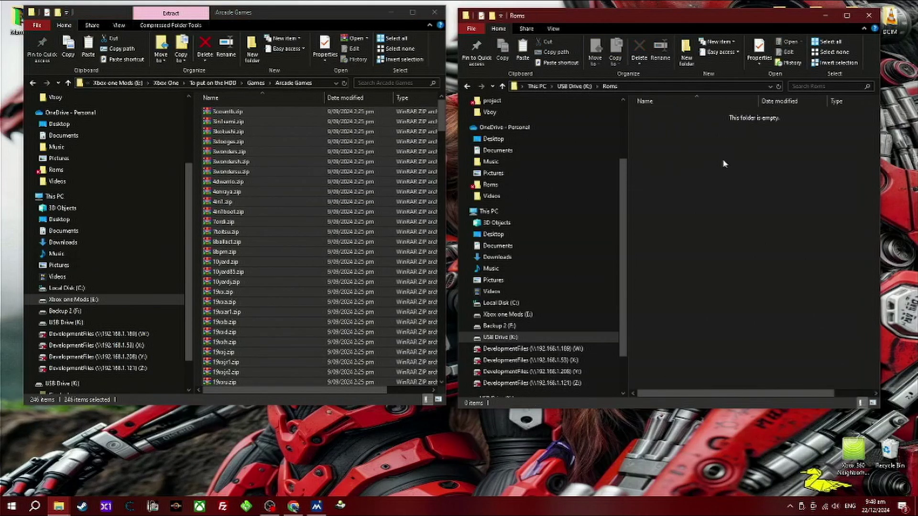
right_click(723, 159)
left_click(737, 226)
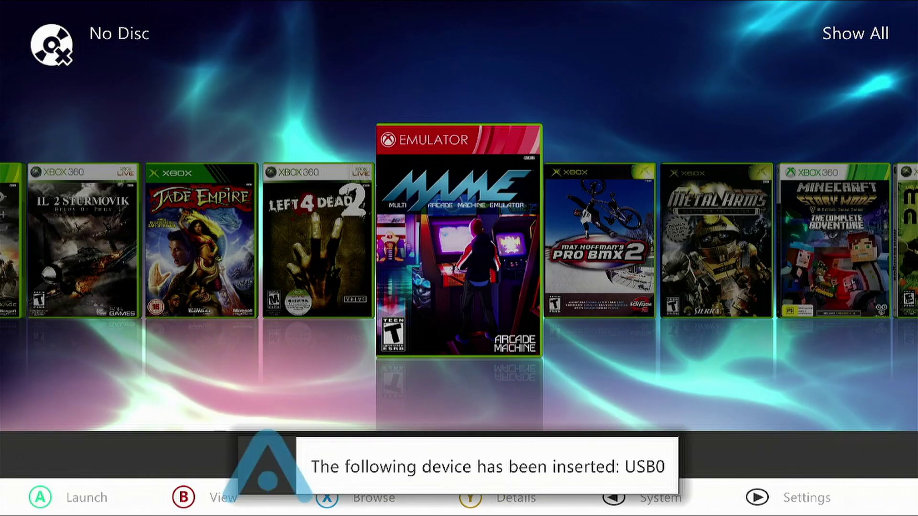
Step: Switch to Aurora on the console and open the Usb0 device in its File Manager
key("BackSpace")
key("Return")
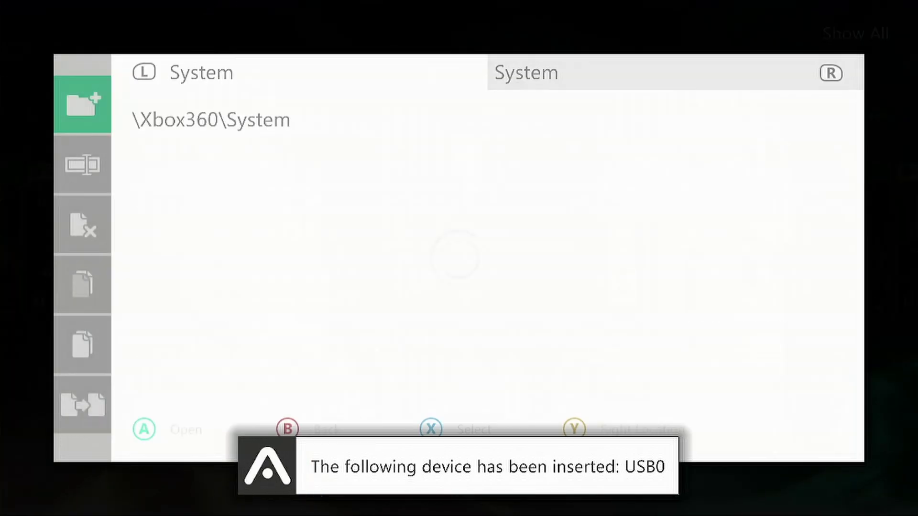
key("Down")
key("Down")
key("Down")
key("Down")
key("Down")
key("Down")
key("Return")
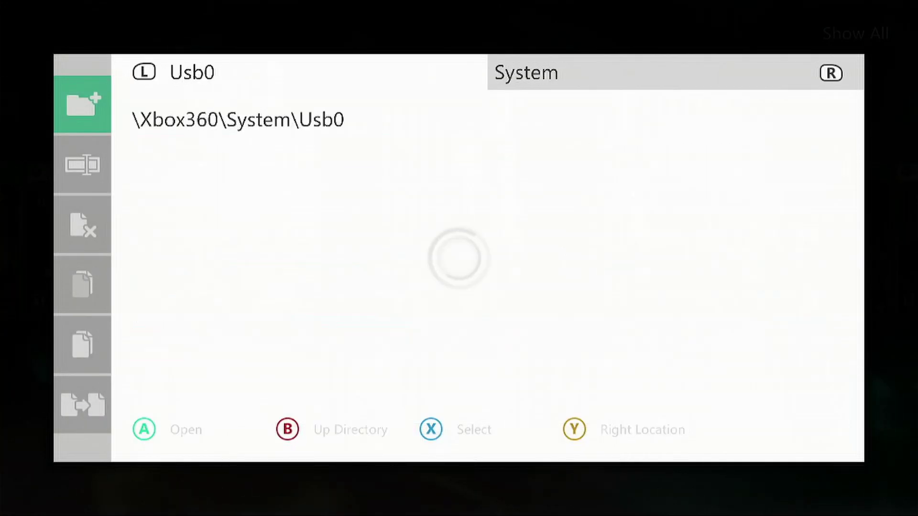
Step: Copy the Roms folder on Usb0
key("Down")
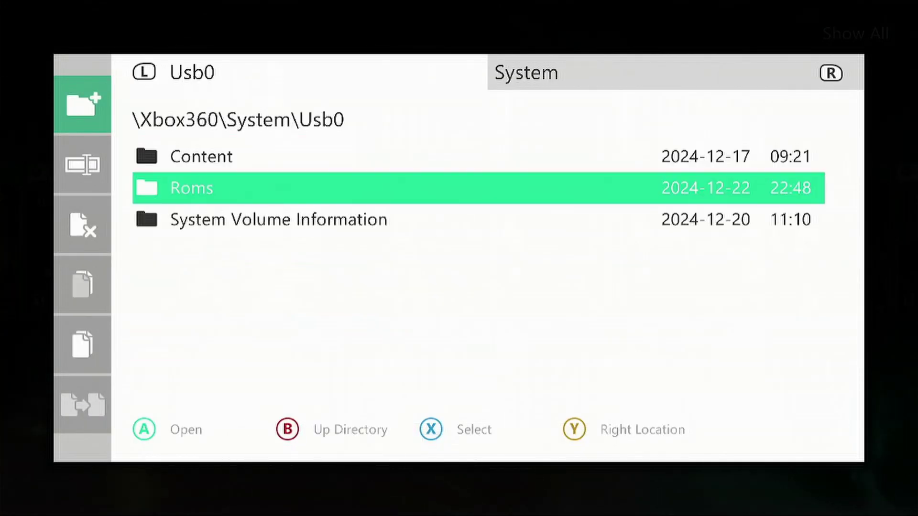
key("Left")
key("Down")
key("Down")
key("Down")
key("Down")
key("Return")
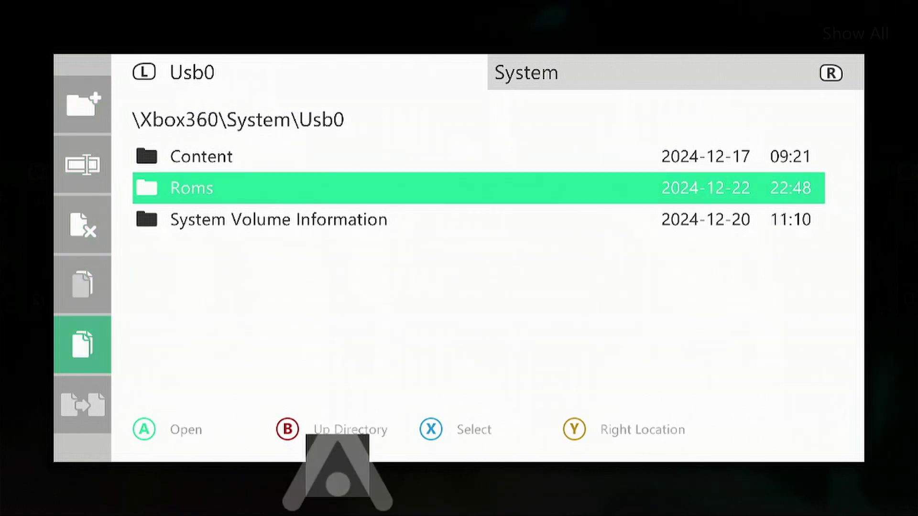
Step: Open Hdd1\Emulators\MAME360 in the File Manager's second location
key("Right")
key("Down")
key("Down")
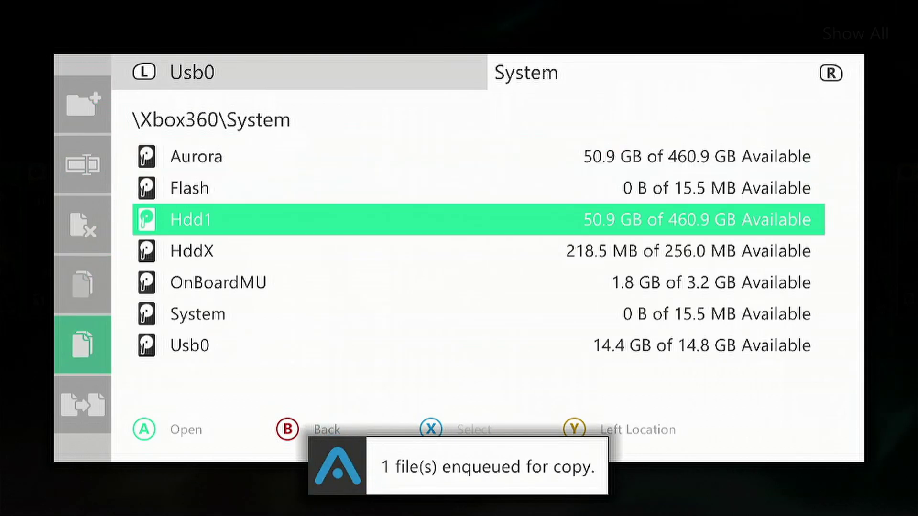
key("Return")
key("Down")
key("Down")
key("Down")
key("Down")
key("Down")
key("Down")
key("Return")
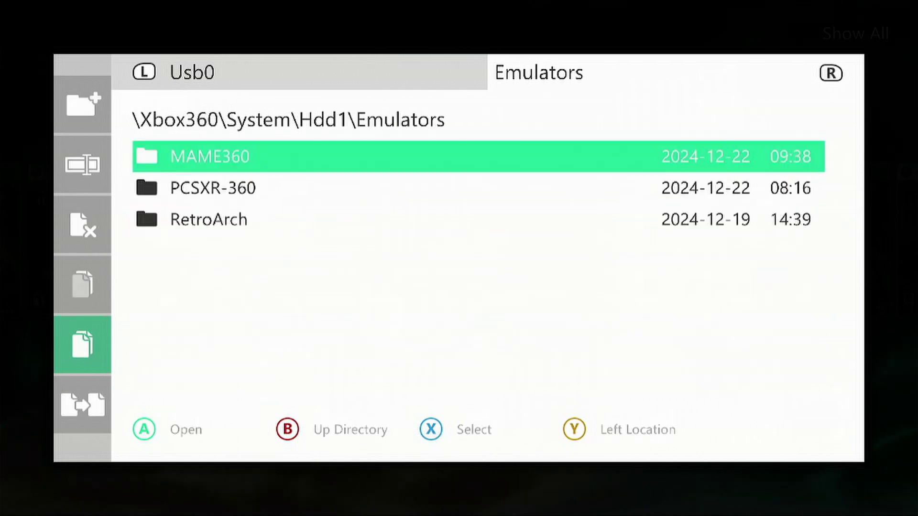
key("Return")
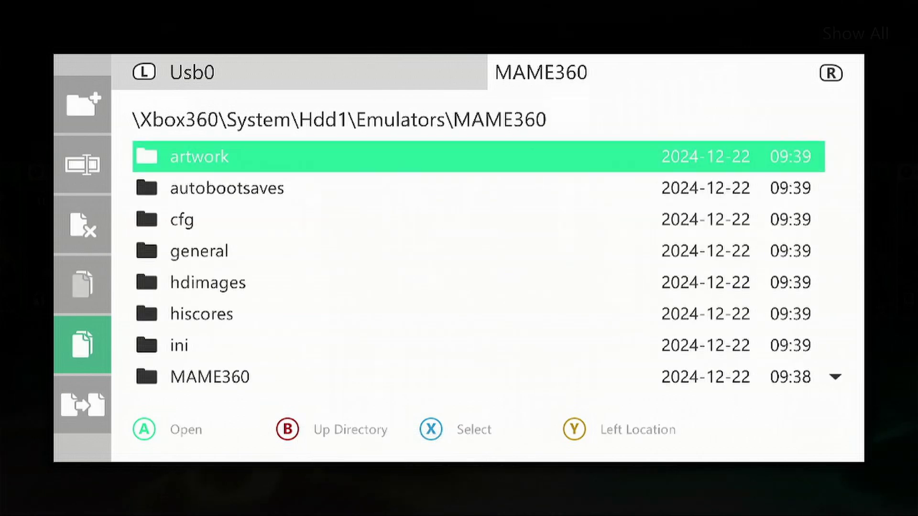
Step: Paste the copied Roms folder into MAME360 over its existing roms folder and confirm overwriting
key("Down")
key("Down")
key("Down")
key("Down")
key("Down")
key("Down")
key("Down")
key("Down")
key("Down")
key("Down")
key("Down")
key("Down")
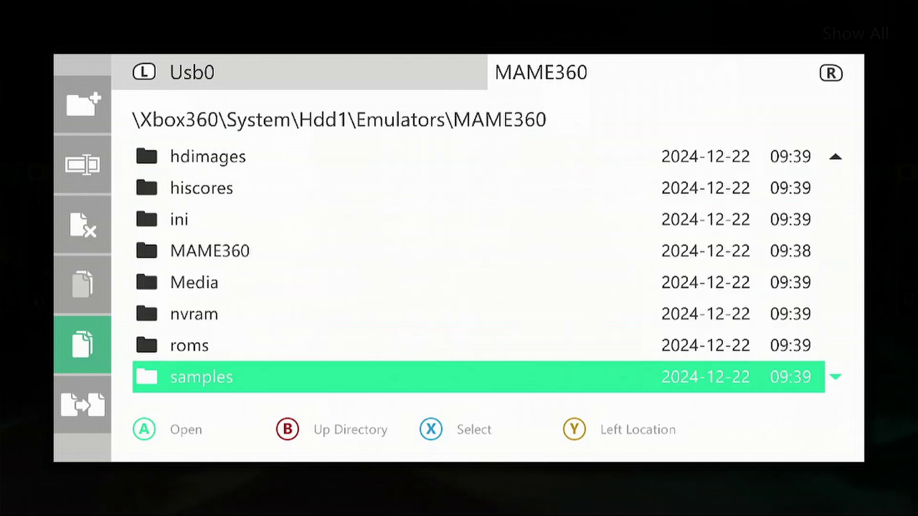
key("Up")
key("Up")
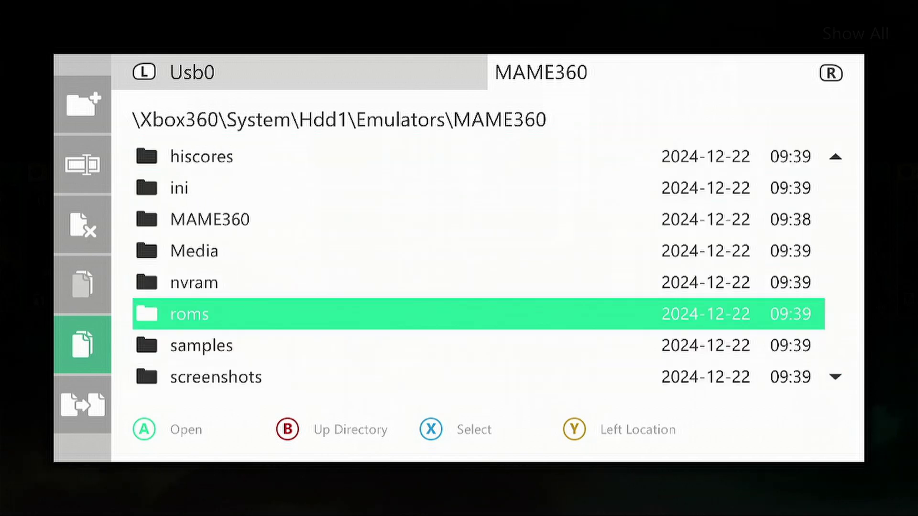
key("Left")
key("Down")
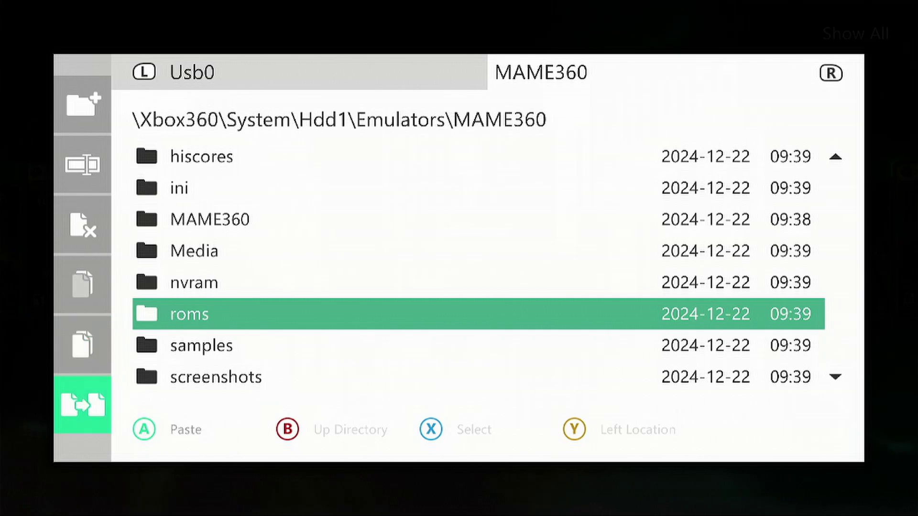
key("Return")
key("Right")
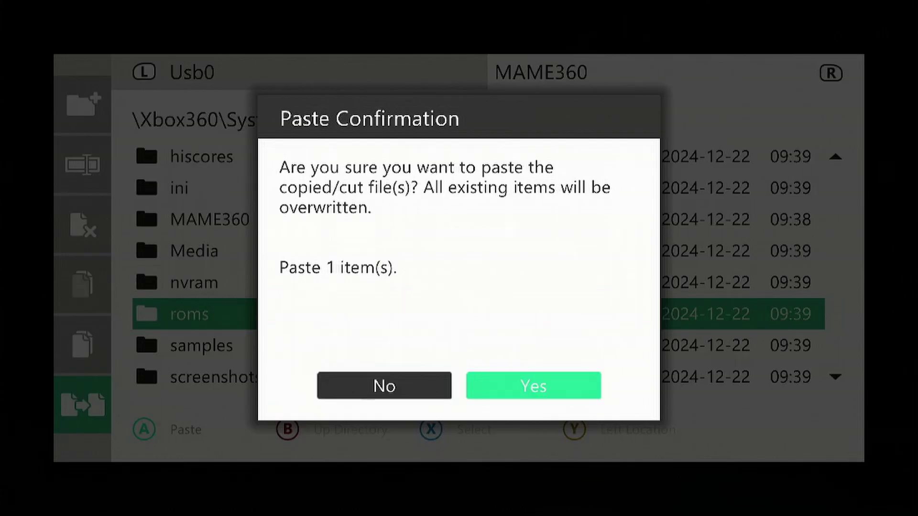
key("Return")
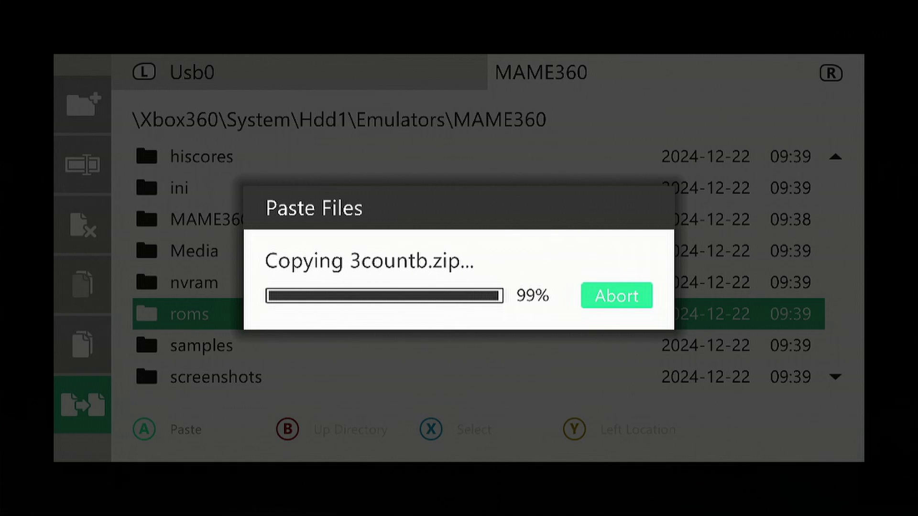
Step: Back out of the MAME360 folder and close the File Manager and the System window
key("BackSpace")
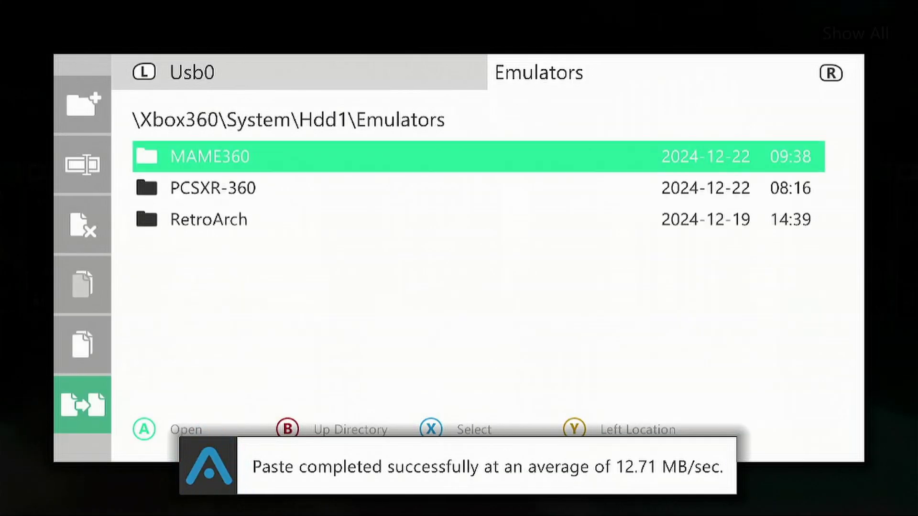
key("BackSpace")
key("BackSpace")
key("Escape")
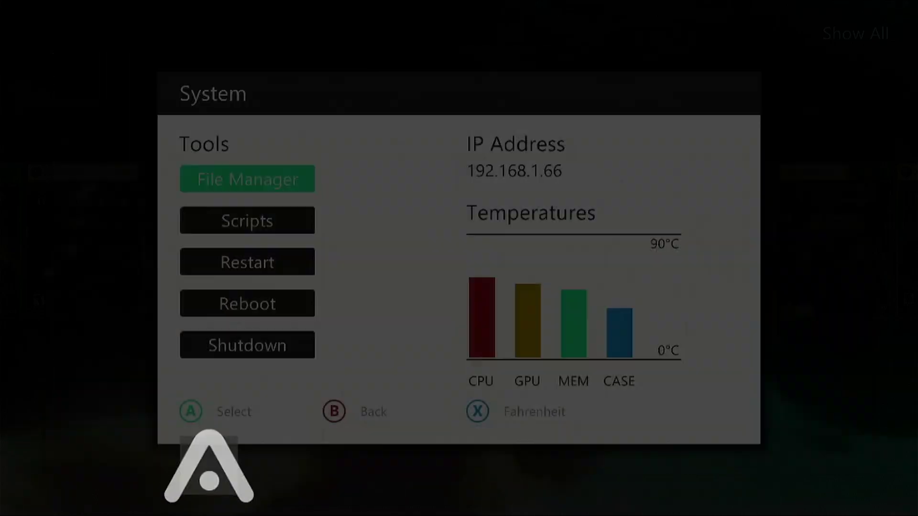
key("Escape")
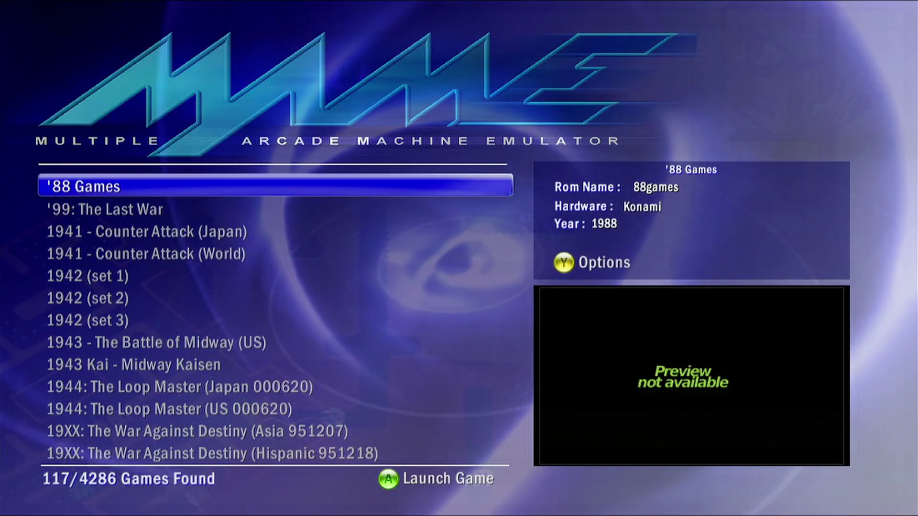
Step: Browse MAME's game list and highlight Aliens (US)
key("Page_Down")
key("Page_Down")
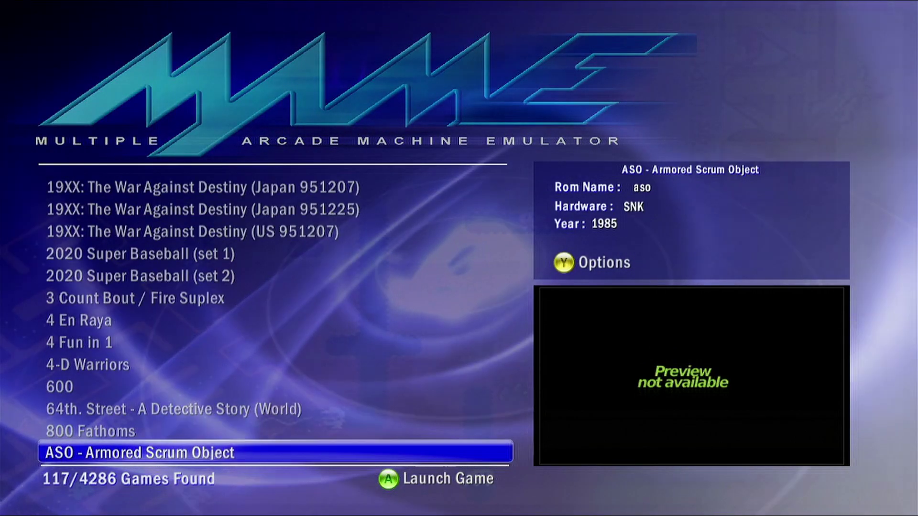
key("Page_Down")
key("Page_Down")
key("Page_Up")
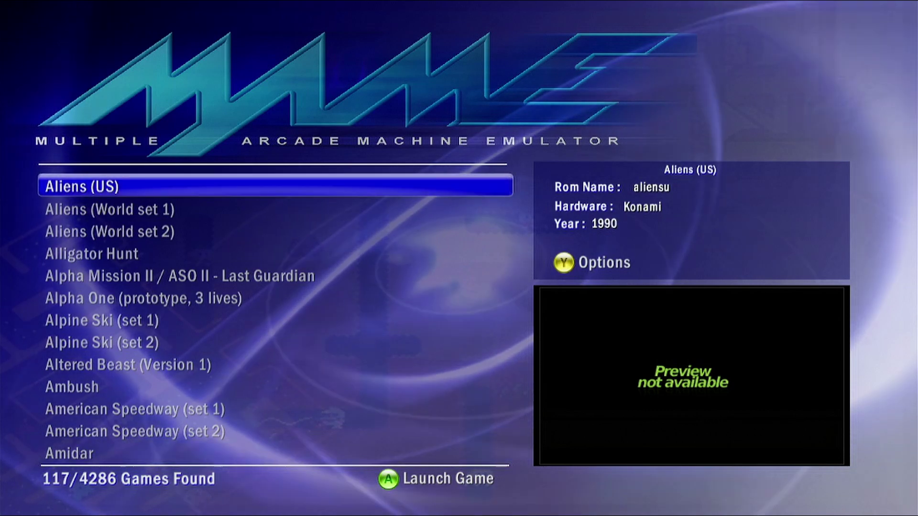
key("Up")
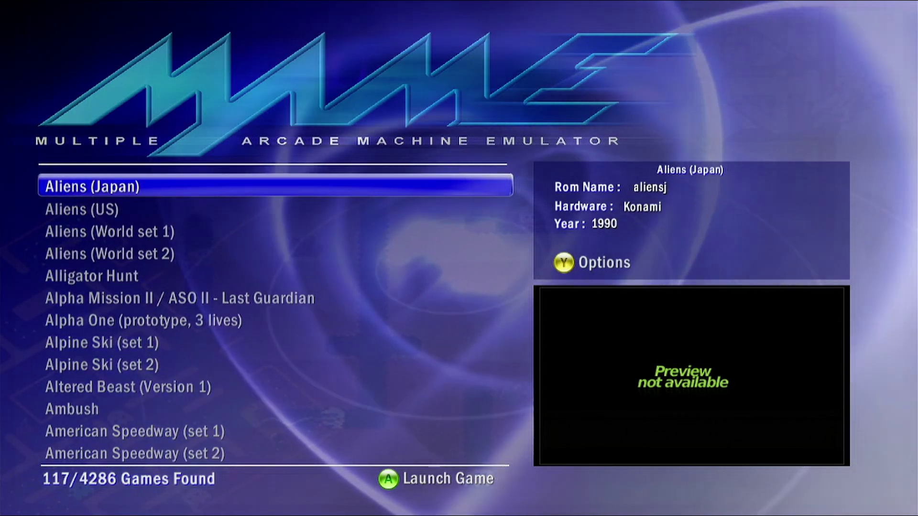
key("Up")
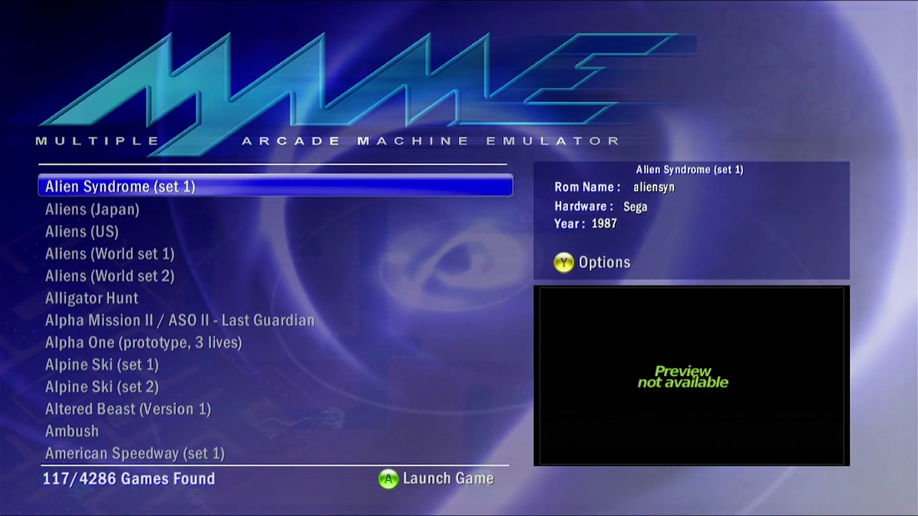
key("Down")
key("Down")
key("Down")
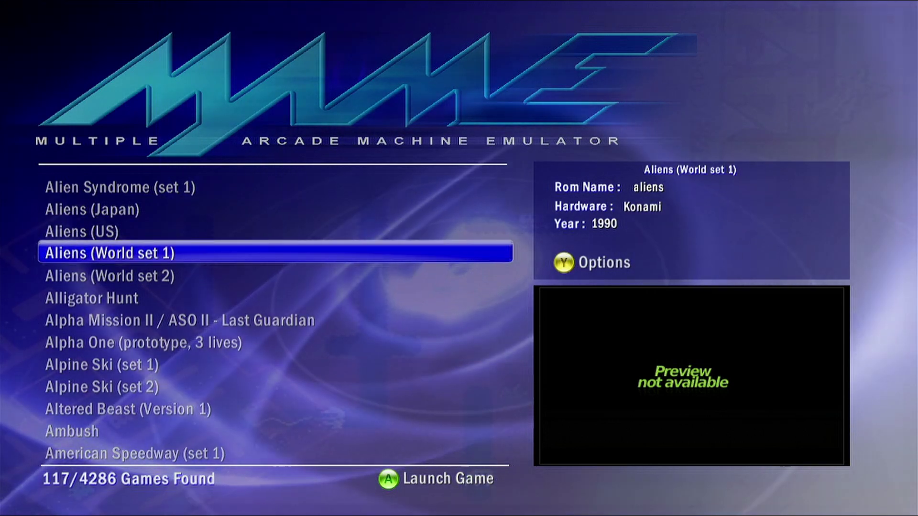
key("Up")
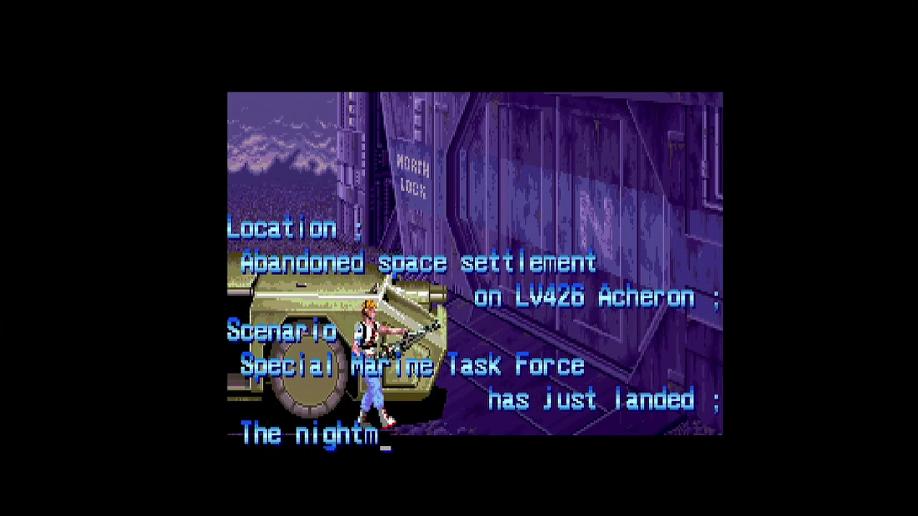
key("ctrl")
key("Right")
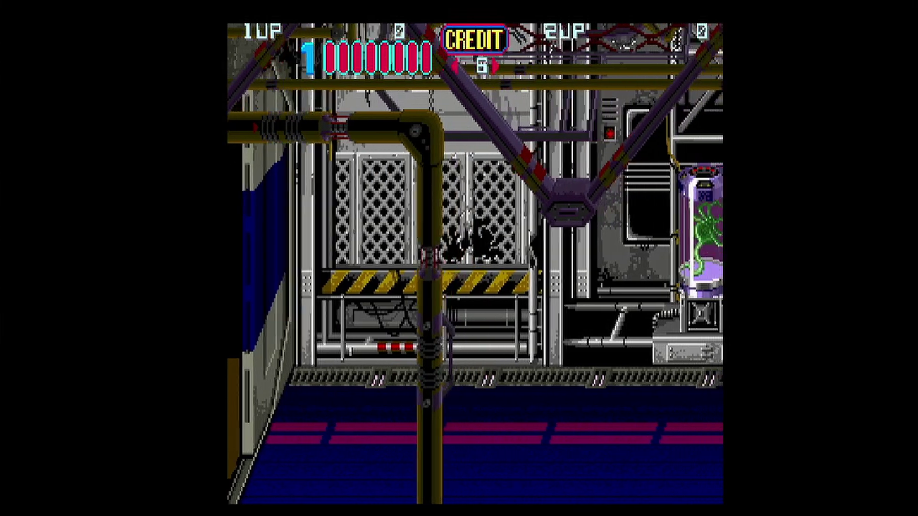
key("ctrl")
key("ctrl")
key("Right")
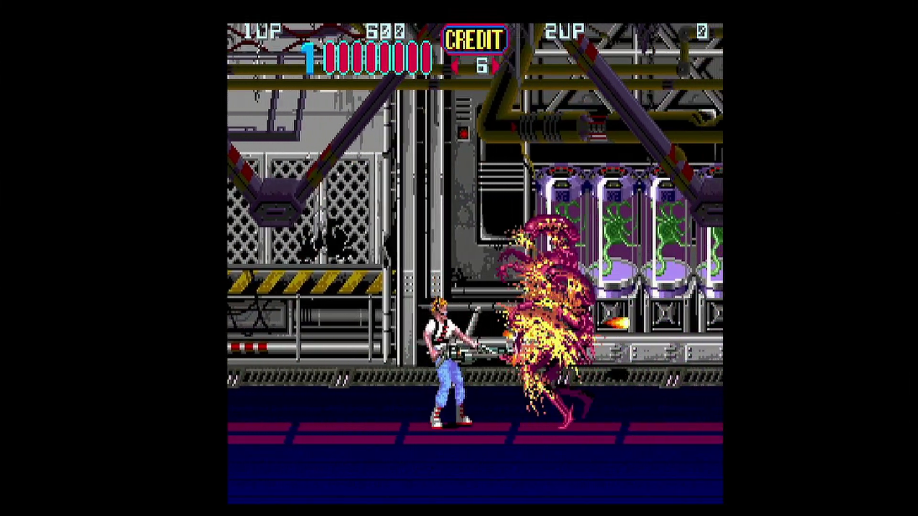
key("Down")
key("Left")
key("Right")
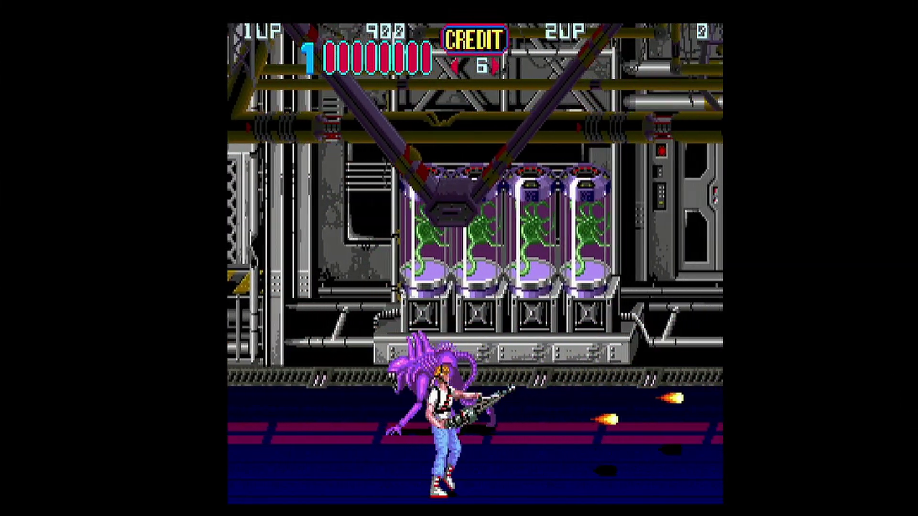
key("Left")
key("ctrl")
key("Right")
key("ctrl")
key("Right")
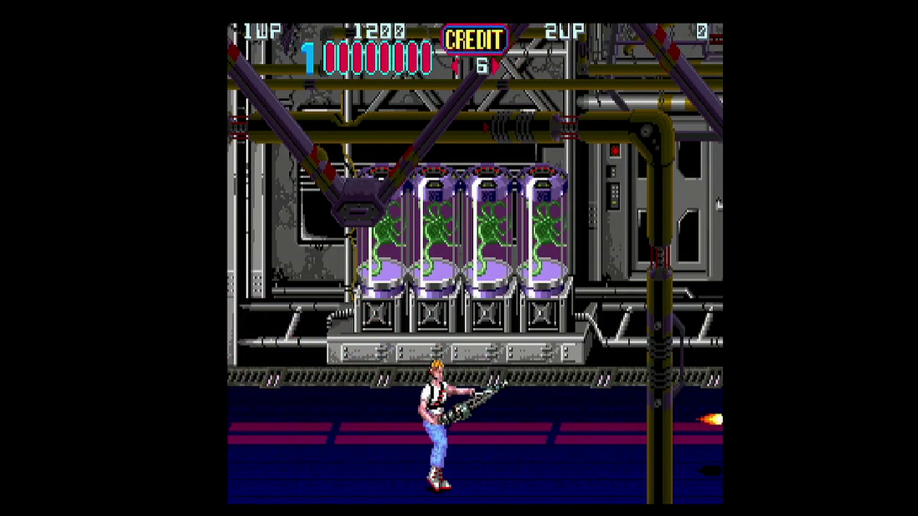
key("ctrl")
key("Left")
key("Up")
key("ctrl")
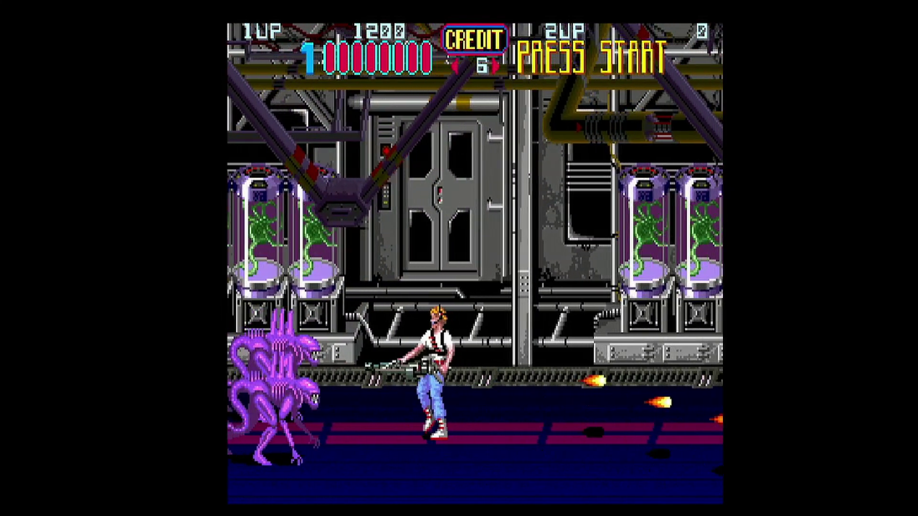
key("Right")
key("ctrl")
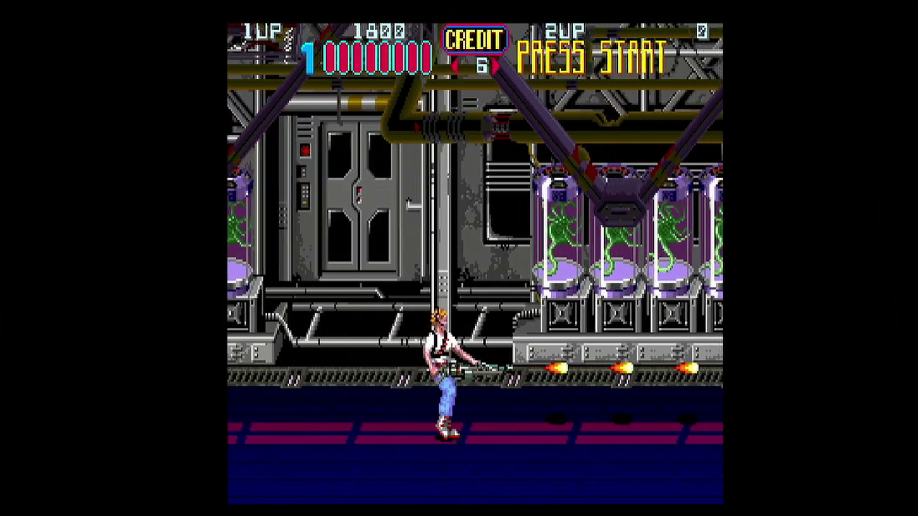
Step: Advance the player through the specimen-tube corridor in Aliens while firing, and collect the missile launcher near Airway 2
key("Right")
key("ctrl")
key("Right")
key("Down")
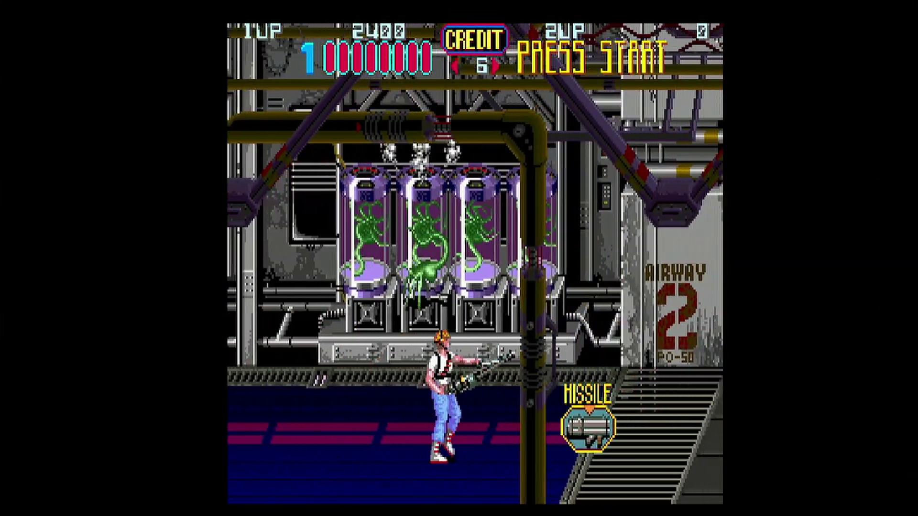
key("Right")
key("ctrl")
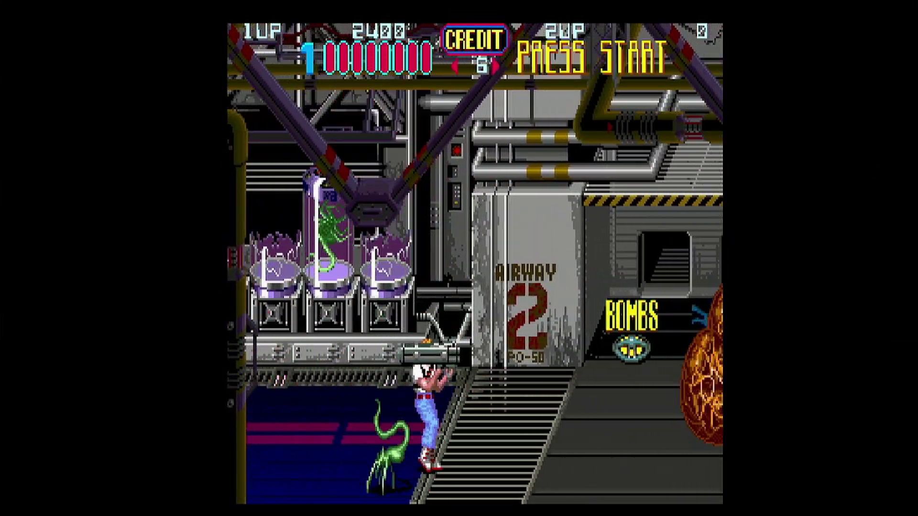
Step: Fire missiles at the creatures past Airway 2, collect the bombs and advance to Airway 3
key("Right")
key("ctrl")
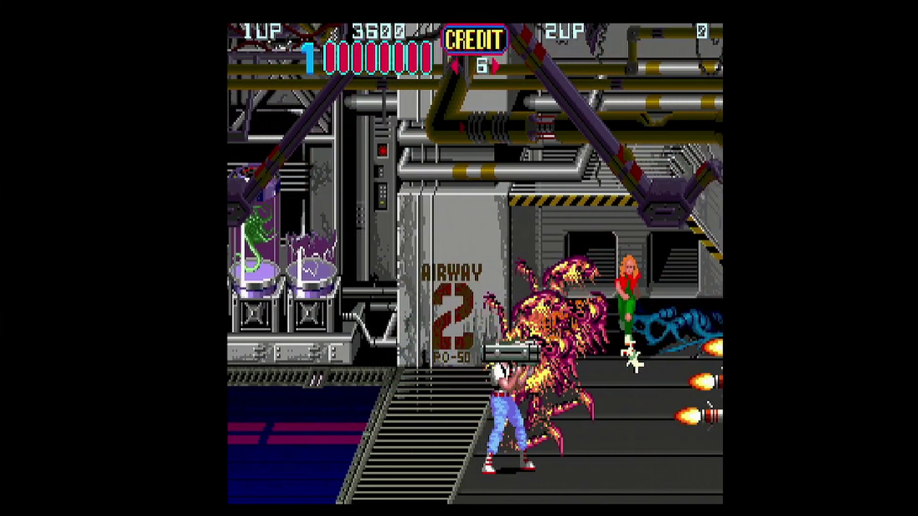
key("Right")
key("ctrl")
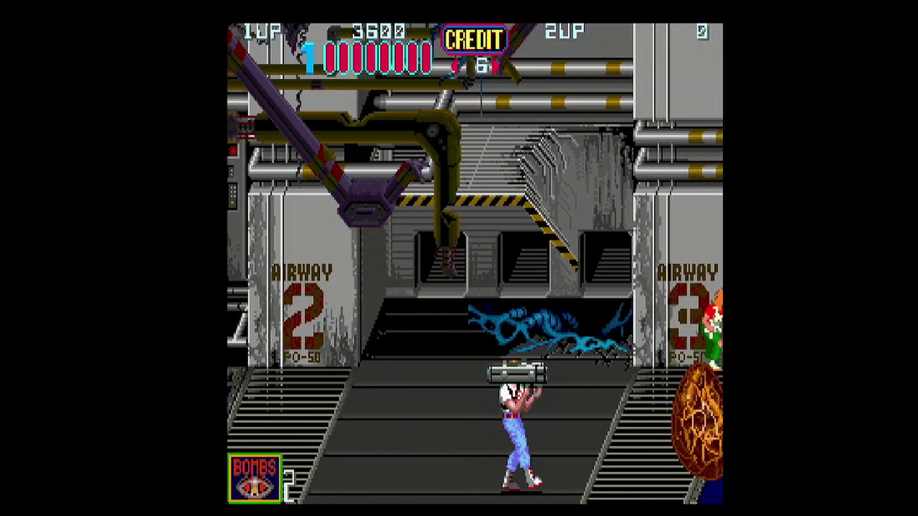
key("Right")
key("ctrl")
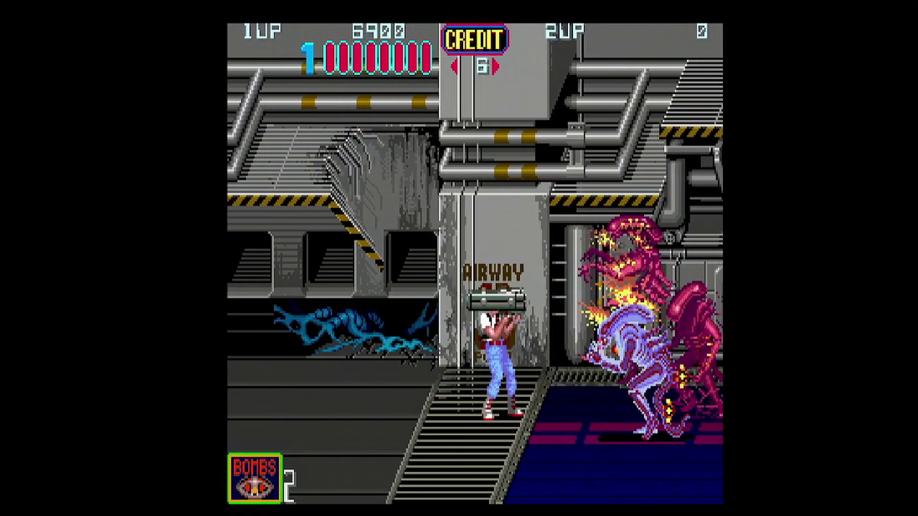
Step: Shoot the aliens around Airway 3 and move on into the next corridor
key("Right")
key("ctrl")
key("Left")
key("ctrl")
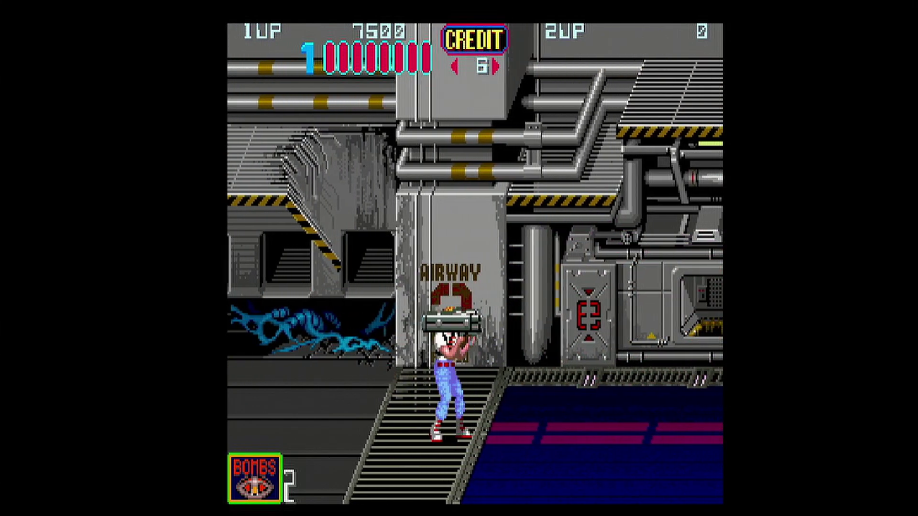
key("Right")
key("ctrl")
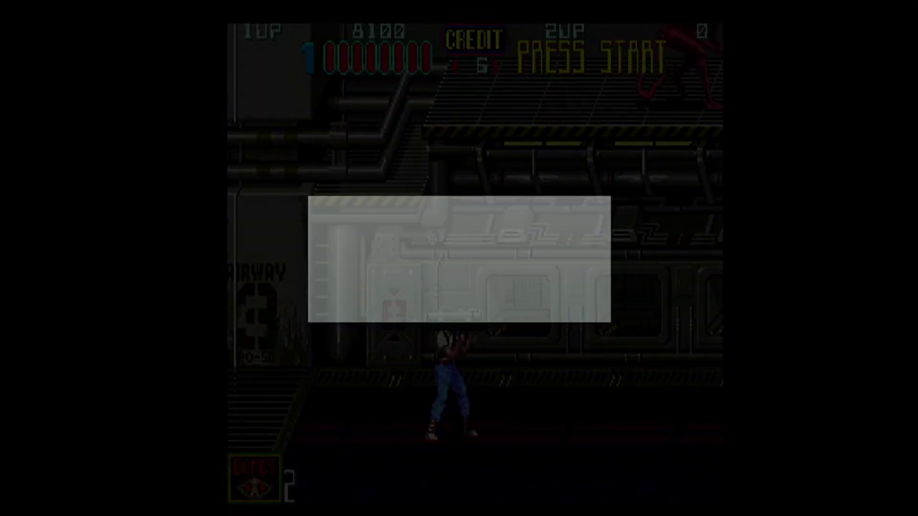
Step: Request to exit the running game to Xbox Home
key("y")
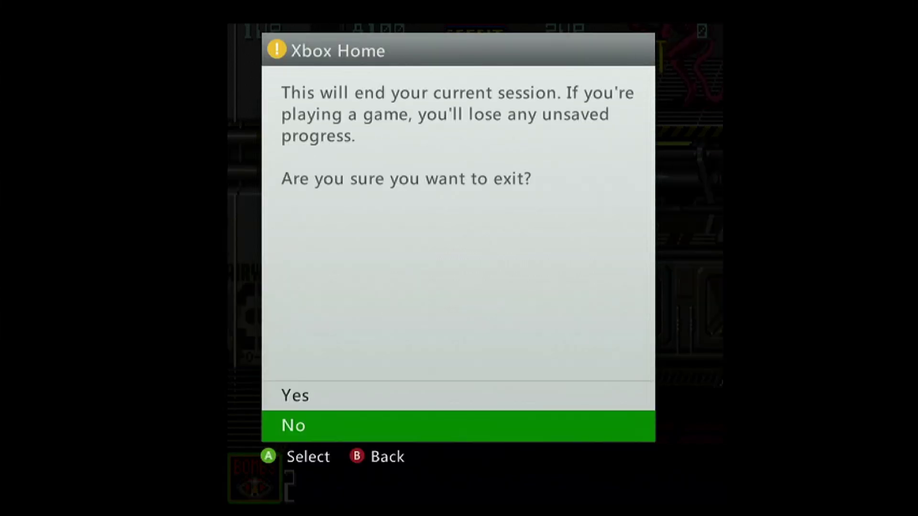